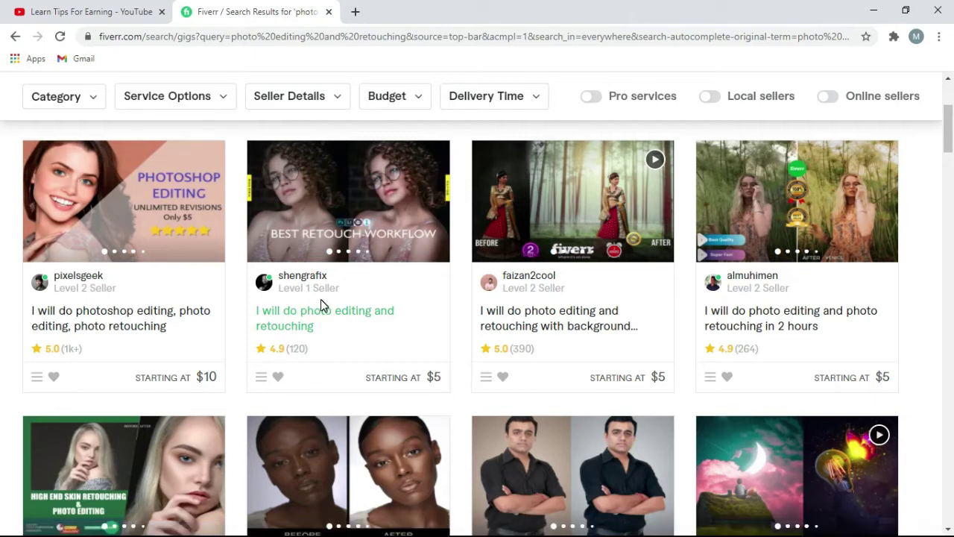
- Go from the gig search results to the account's profile, open its gigs overview and start creating a new gig
scroll(322, 314, "down", 7)
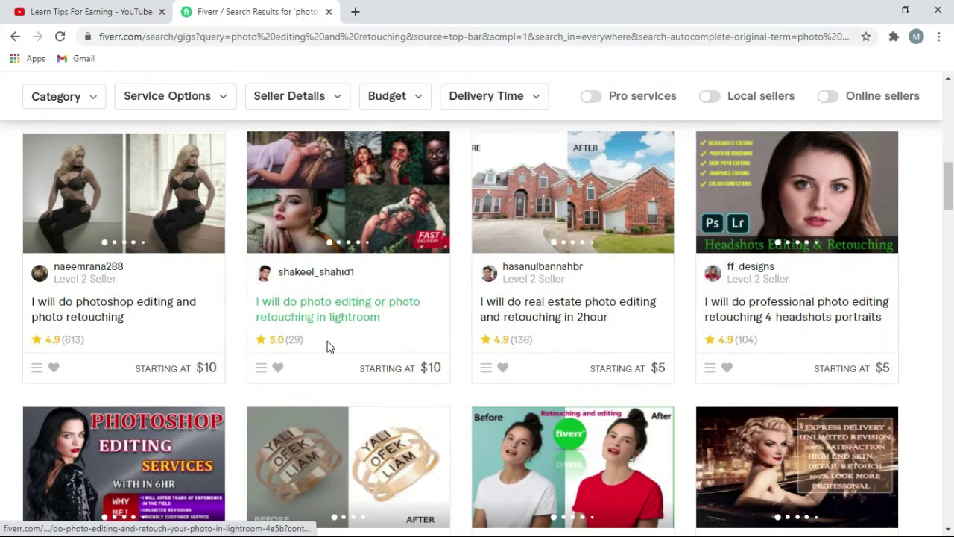
scroll(327, 344, "up", 3)
scroll(327, 344, "up", 7)
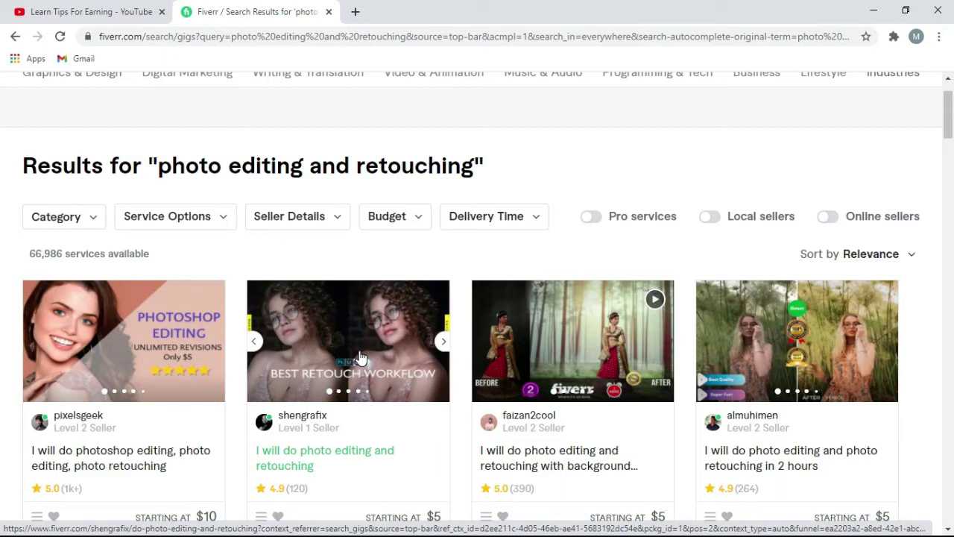
scroll(383, 331, "up", 1)
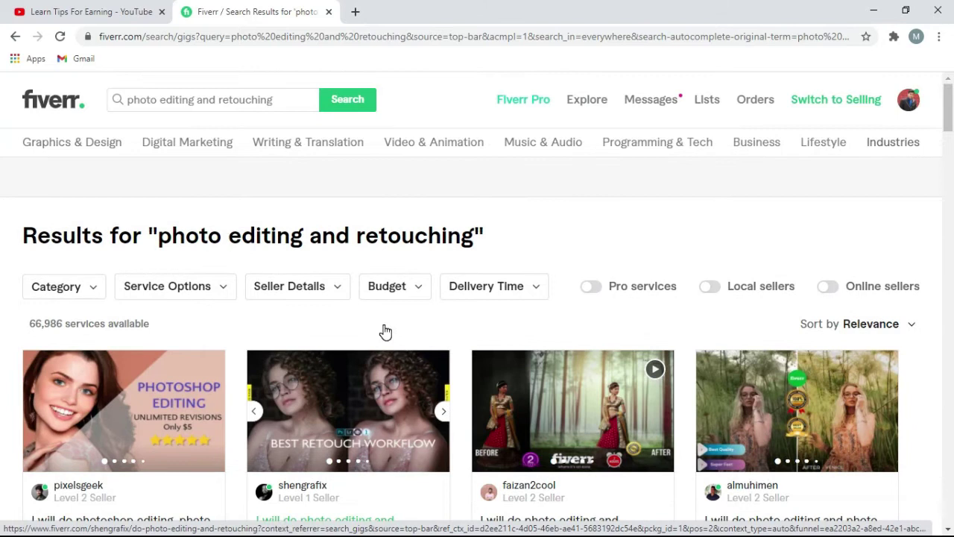
left_click(910, 103)
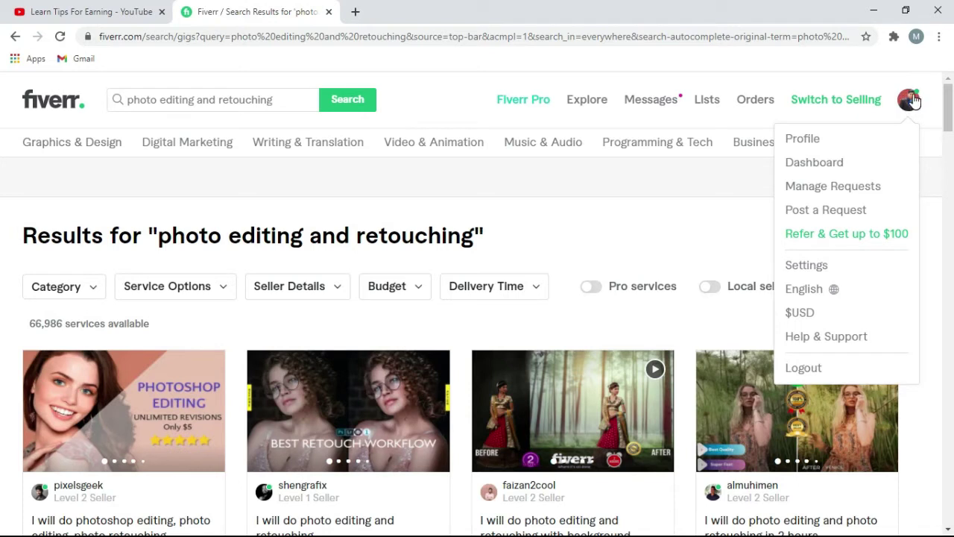
left_click(810, 142)
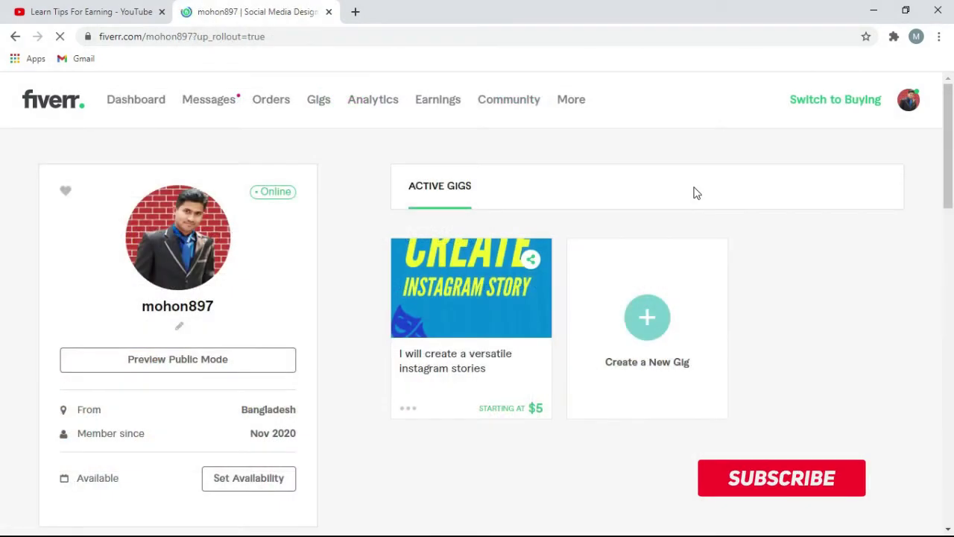
left_click(319, 105)
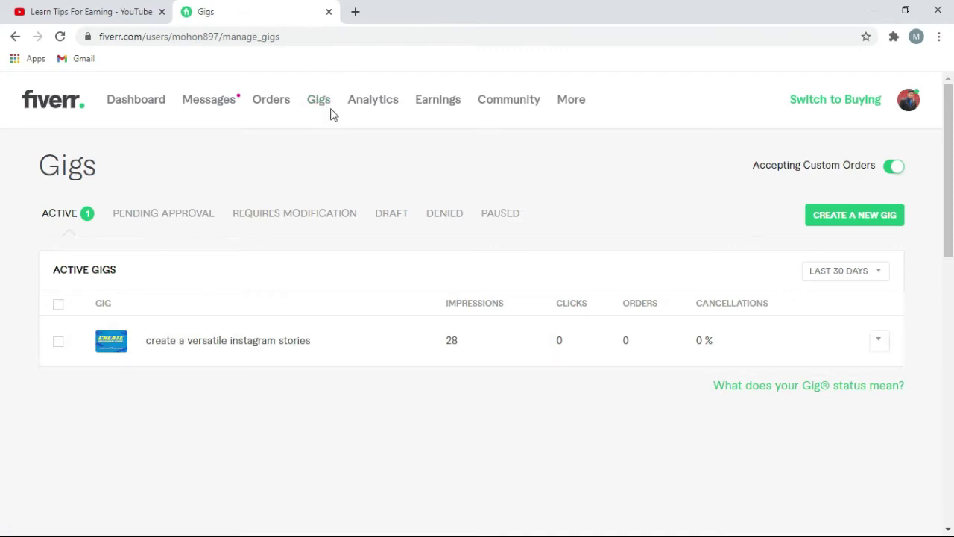
left_click(854, 214)
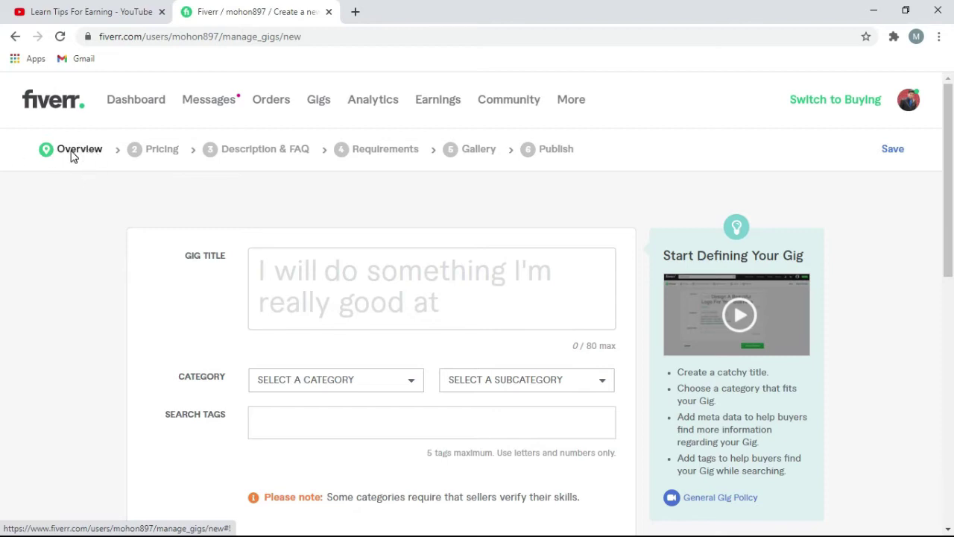
- Enter "edit & retouch photo professionally" as the gig title after "I will"
mouse_move(262, 268)
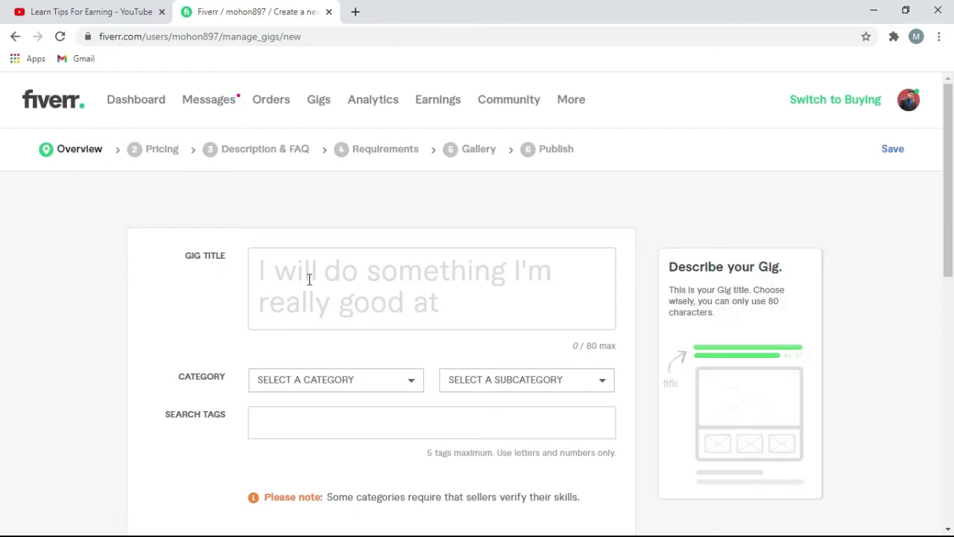
scroll(403, 462, "down", 4)
scroll(396, 433, "up", 4)
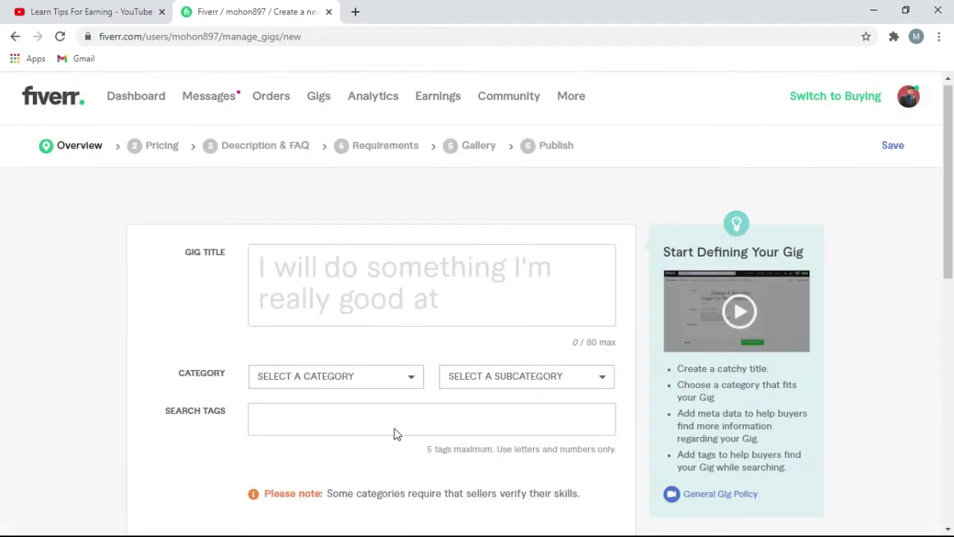
left_click(269, 270)
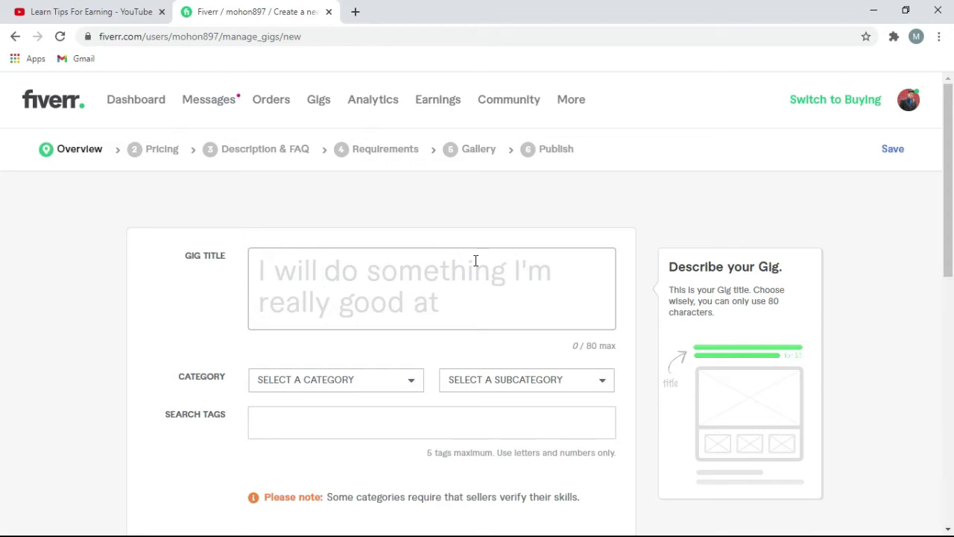
type("edit & retouch ")
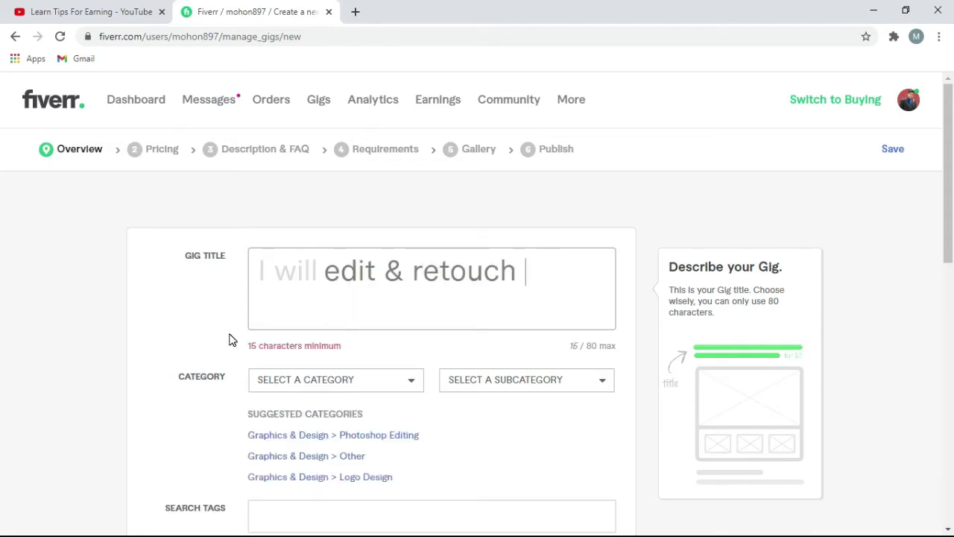
type("photo pro")
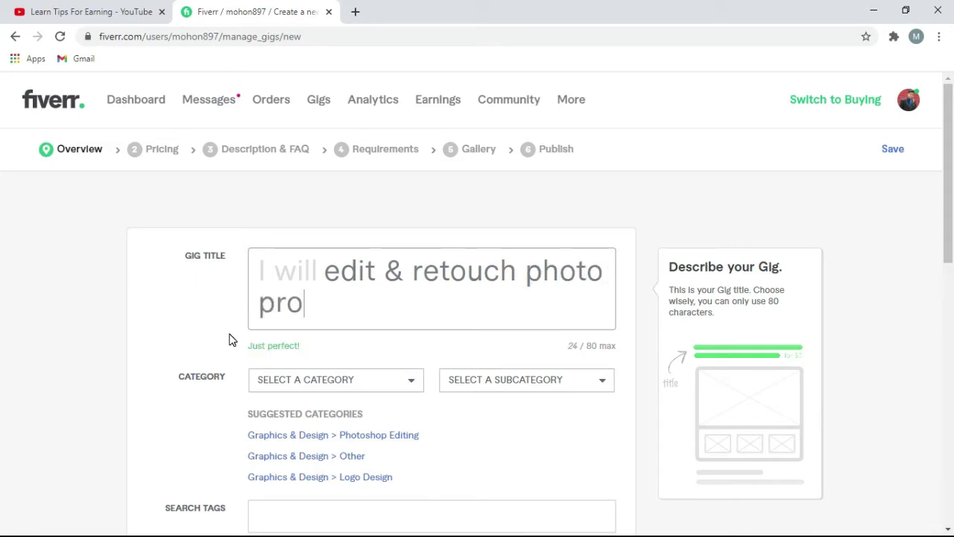
type("fessionally")
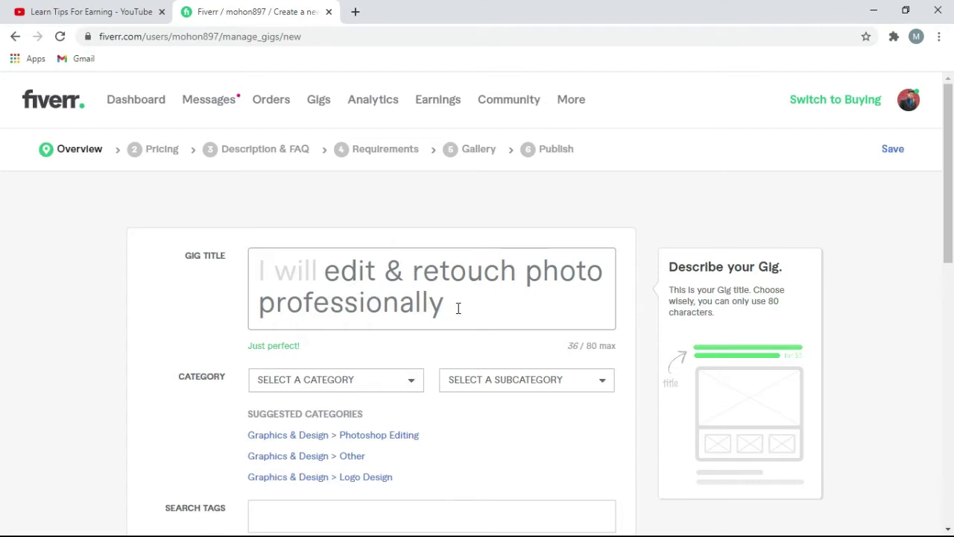
- Set the gig's category to Graphics & Design and its subcategory to Photoshop Editing
scroll(458, 308, "down", 1)
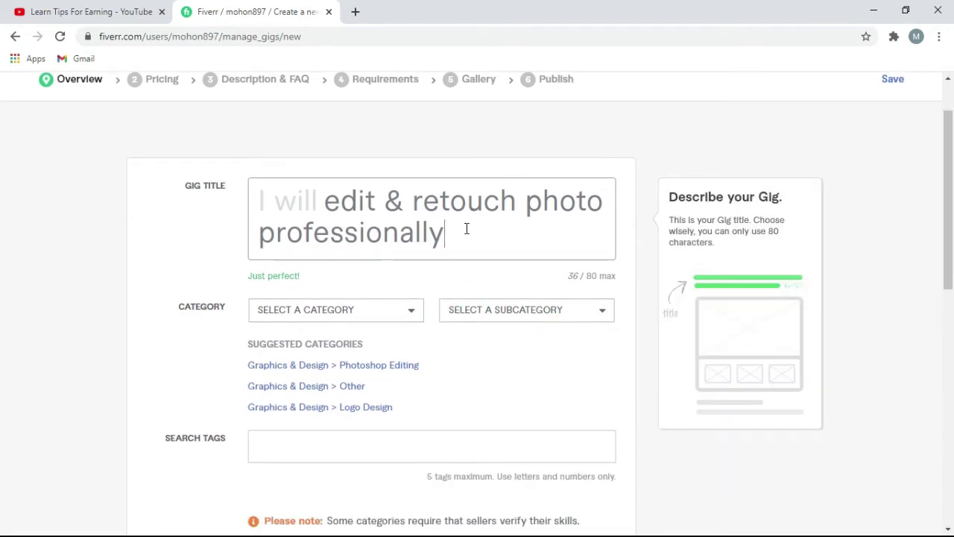
left_click(410, 313)
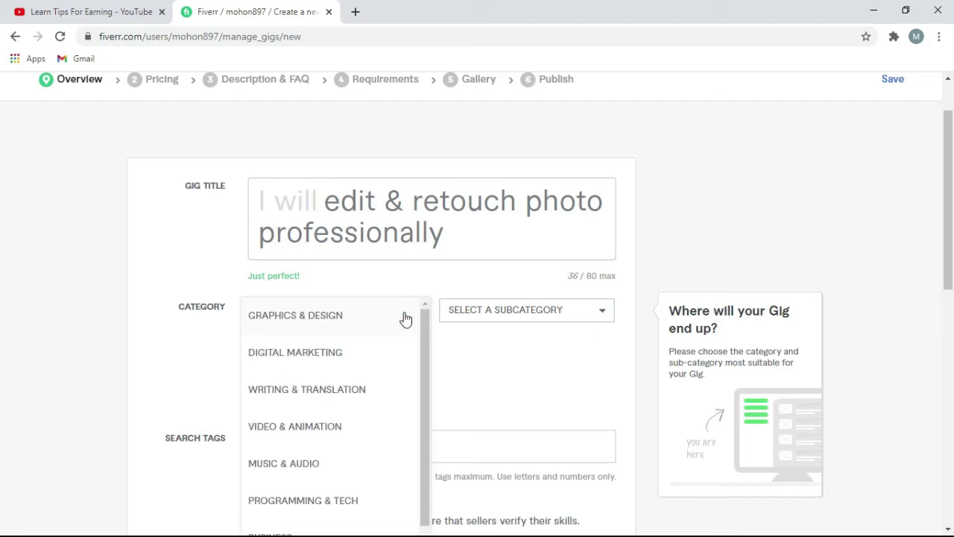
left_click(329, 321)
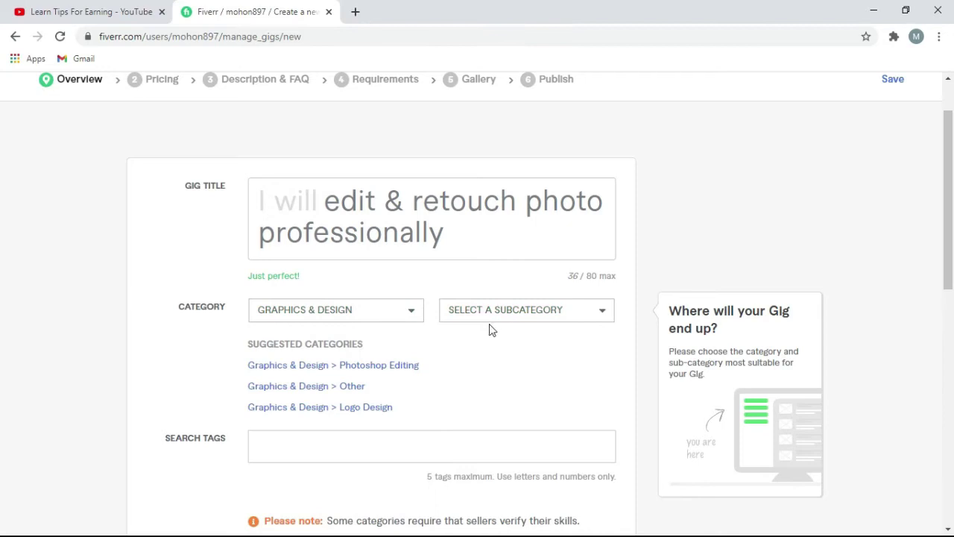
left_click(601, 316)
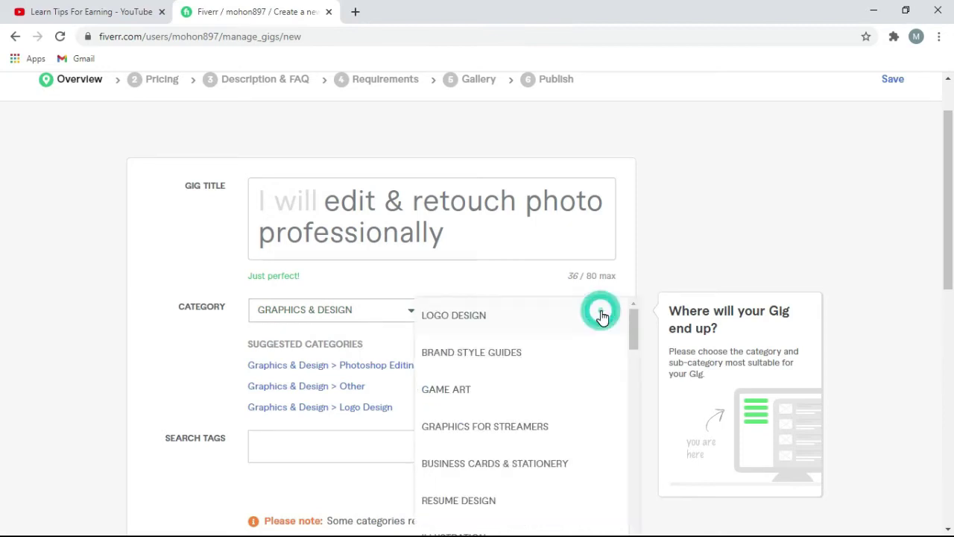
scroll(563, 384, "down", 3)
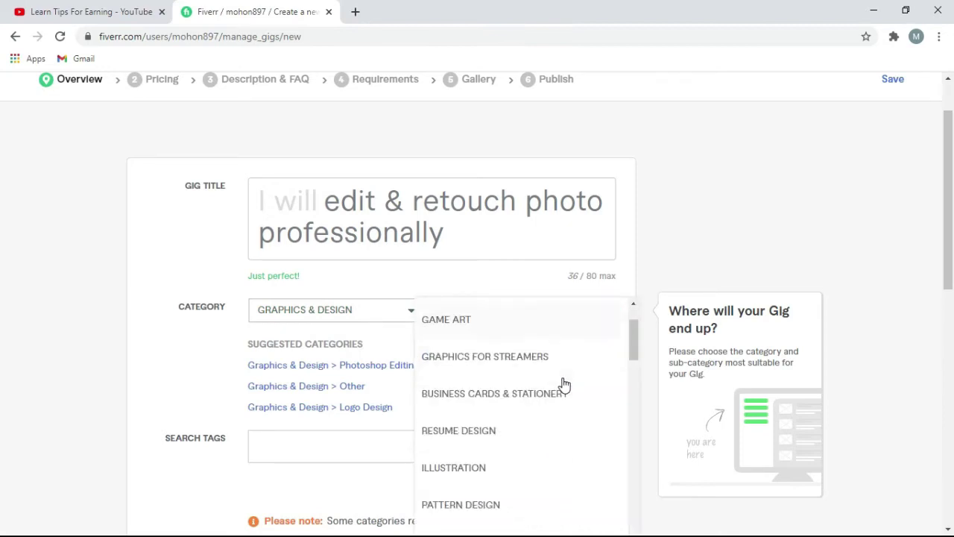
scroll(564, 384, "down", 2)
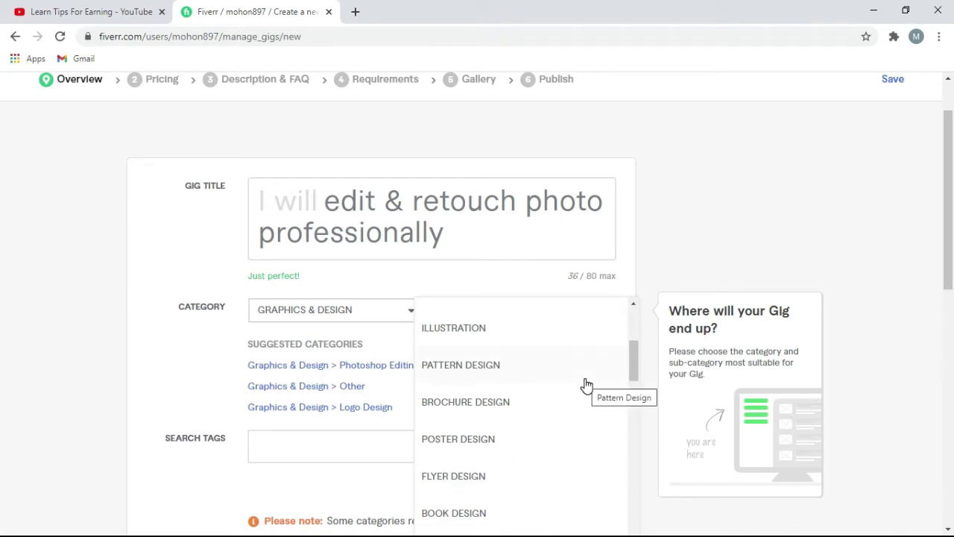
scroll(502, 469, "down", 5)
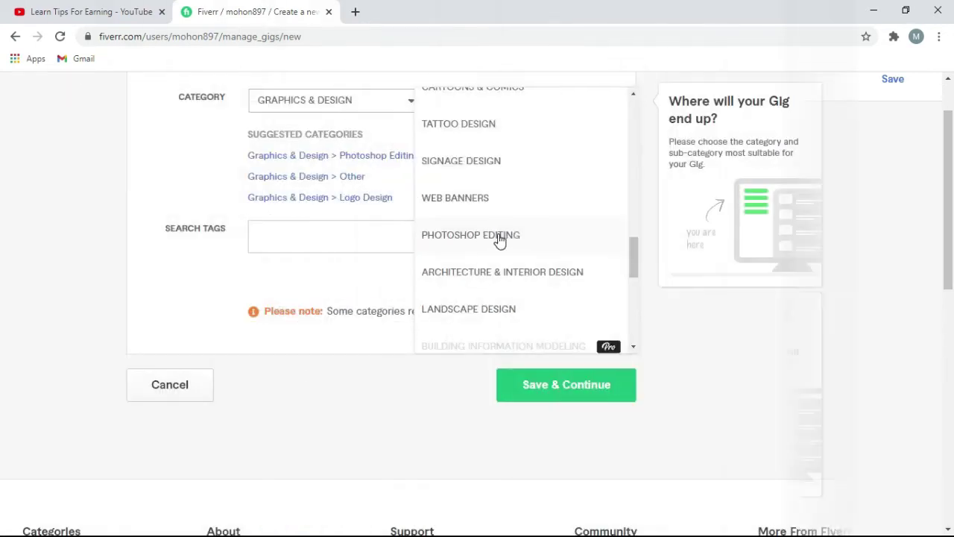
left_click(483, 237)
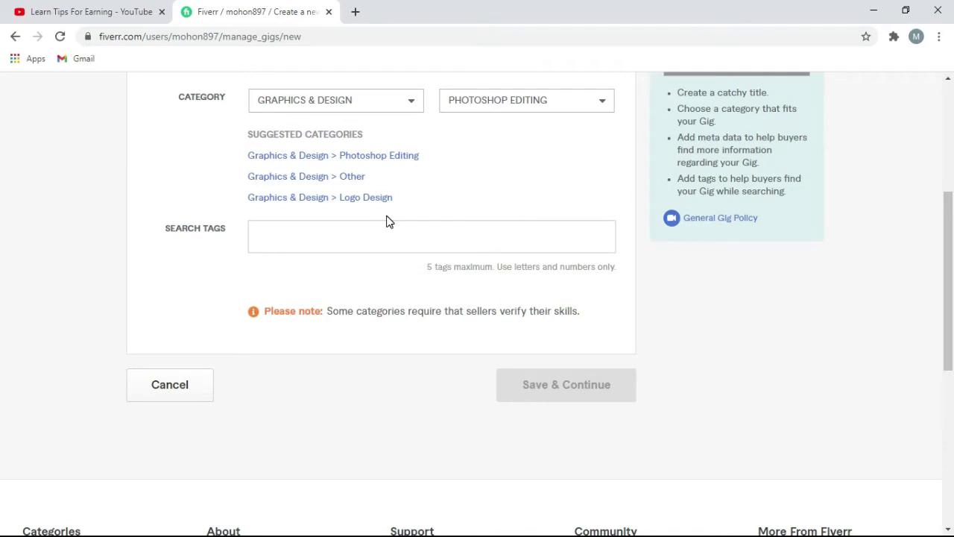
- Choose Retouching & Enhancement as the editing type in the gig metadata
scroll(367, 232, "up", 1)
mouse_move(281, 345)
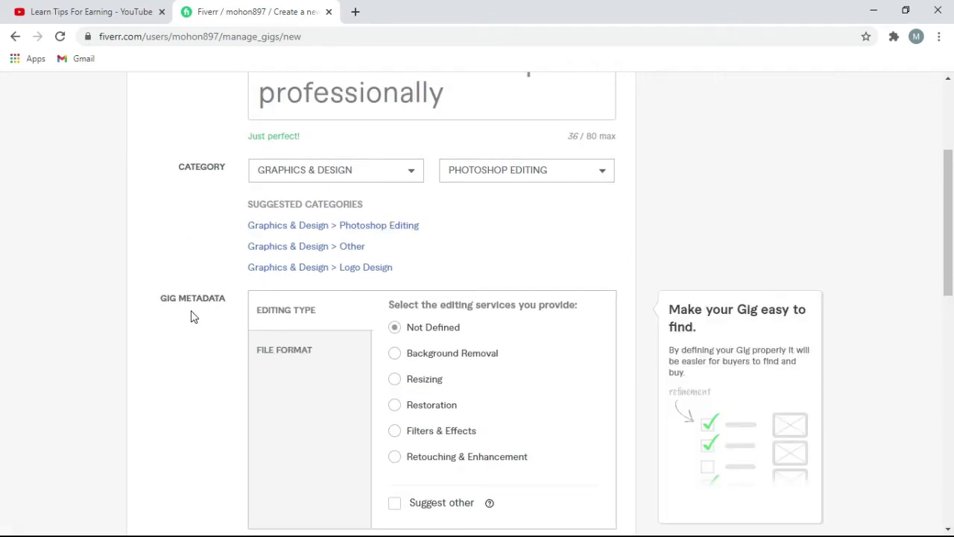
scroll(336, 301, "down", 1)
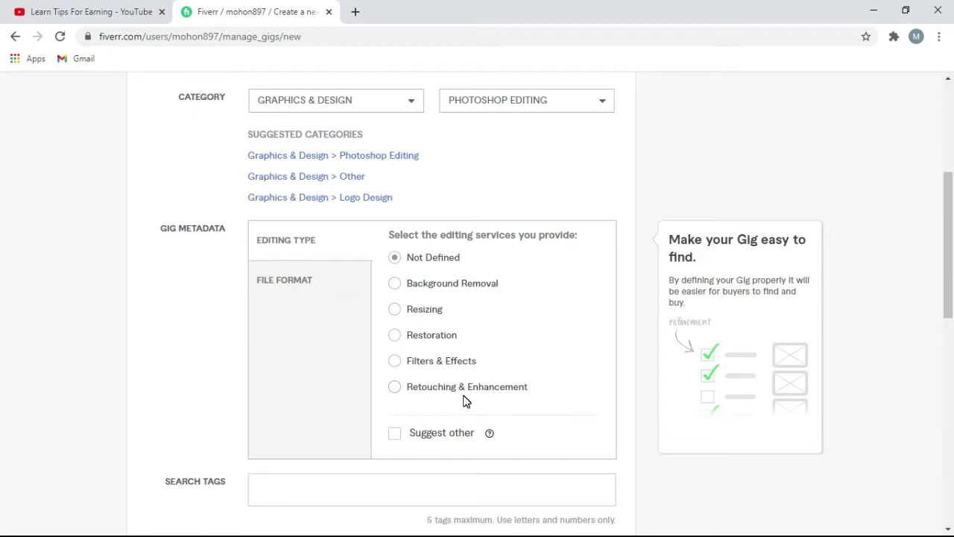
left_click(396, 388)
- Add the five search tags photo editing, photo retouching, skin glow, background removal and photoshop work
scroll(464, 363, "down", 2)
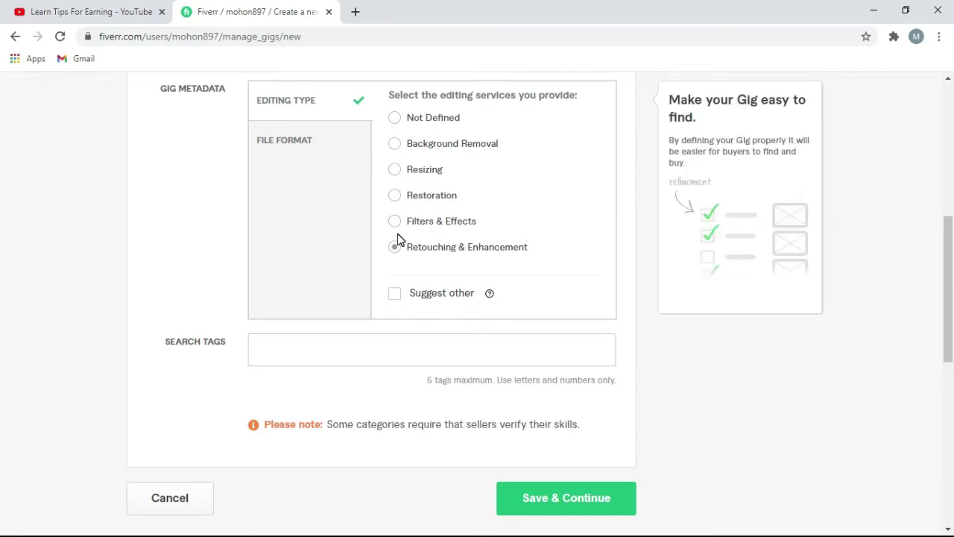
left_click(299, 346)
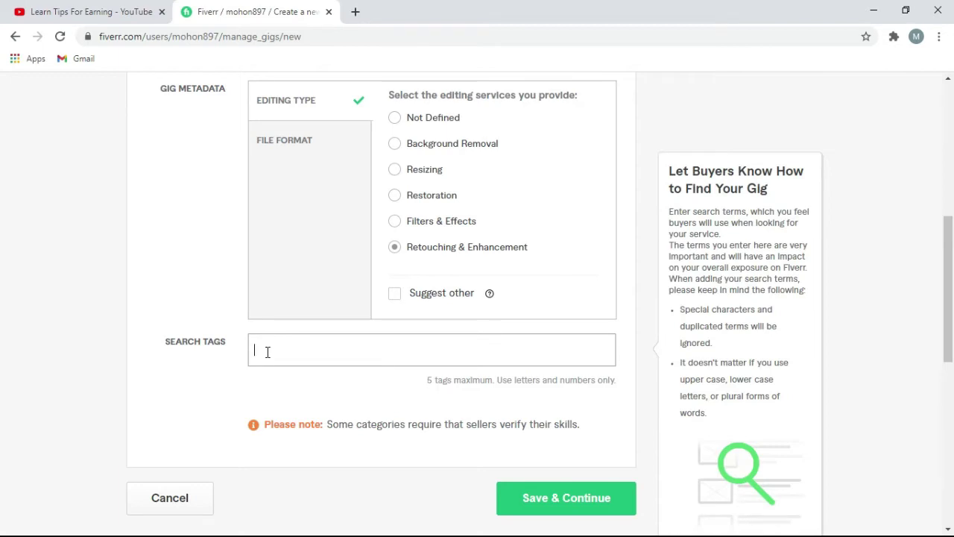
type("Photo editing")
key("Return")
type("Photo retoychi")
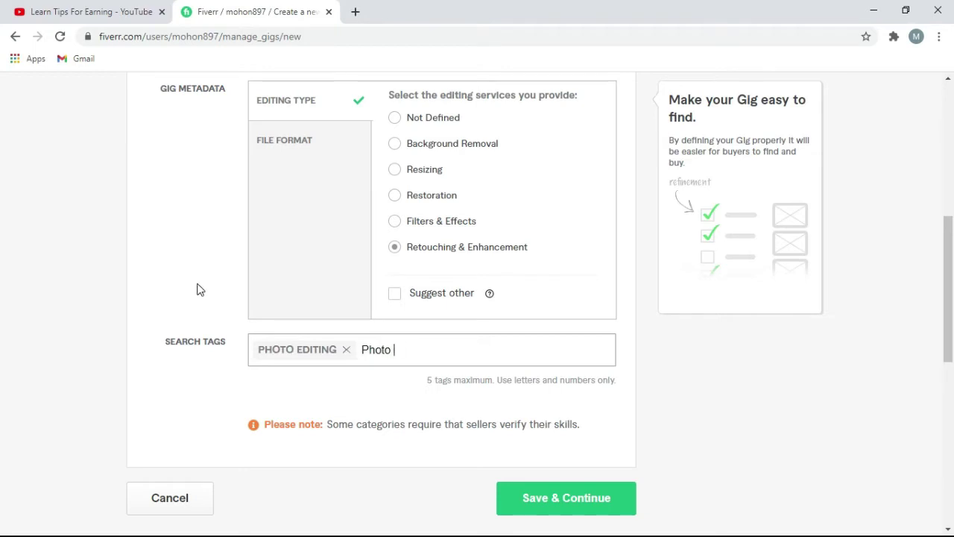
key("BackSpace")
key("BackSpace")
key("BackSpace")
key("BackSpace")
type("uching")
key("Return")
type("skin glow")
key("Return")
type("background removal")
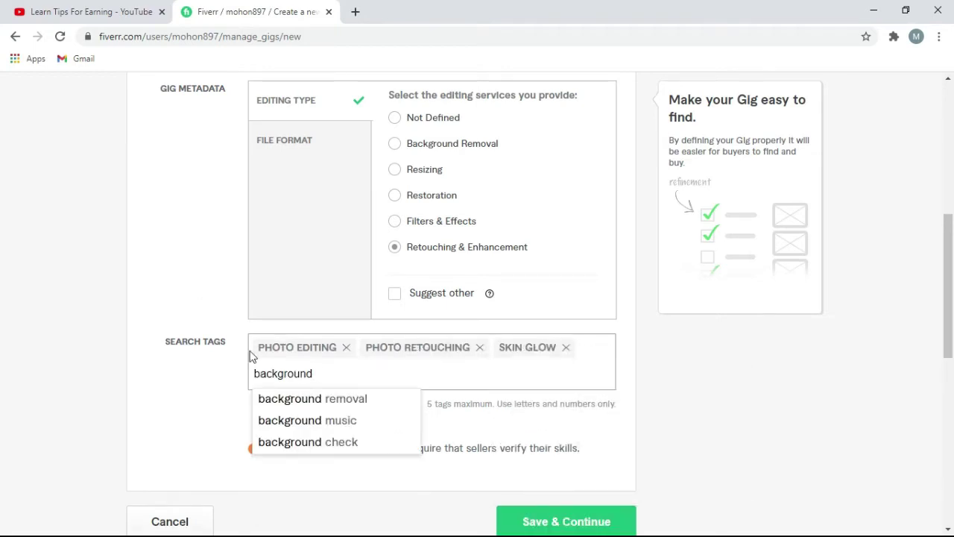
key("Return")
type("photo")
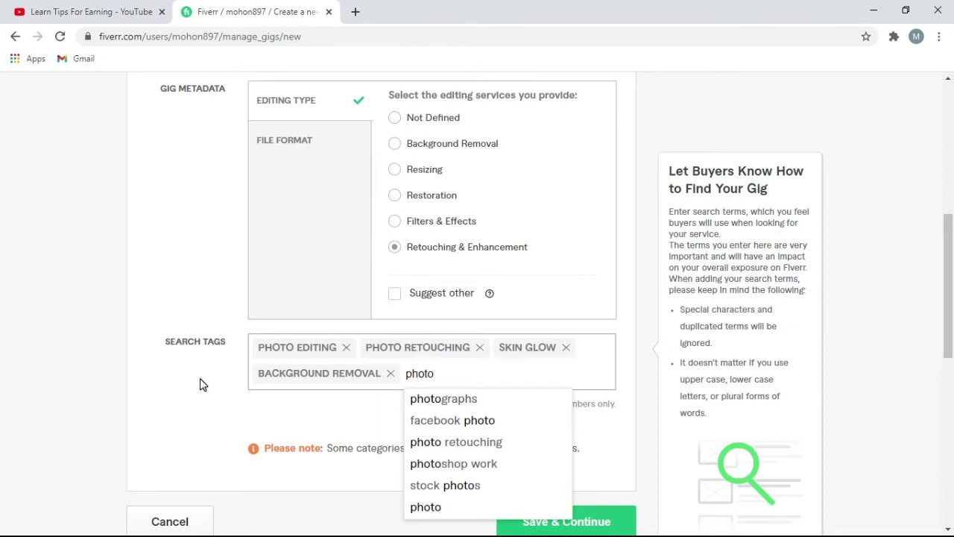
left_click(465, 464)
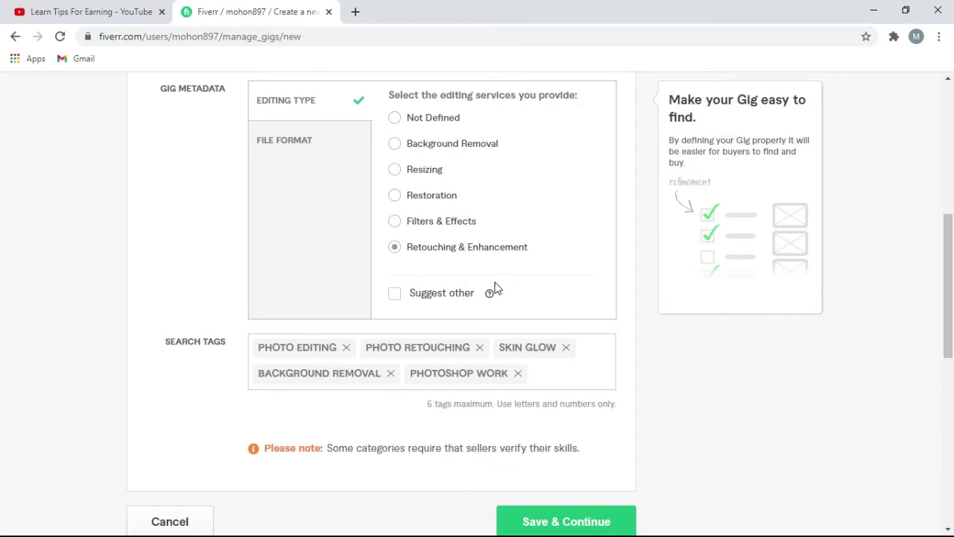
- Review the completed overview entries and try to save them and continue to the next stage
scroll(497, 288, "down", 1)
scroll(418, 309, "down", 1)
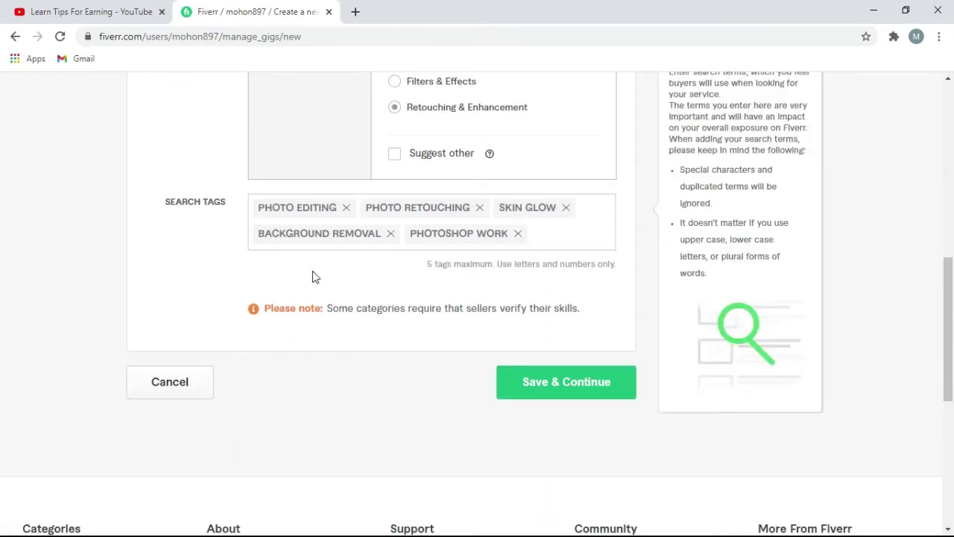
scroll(328, 283, "up", 4)
scroll(335, 289, "up", 4)
scroll(398, 363, "down", 8)
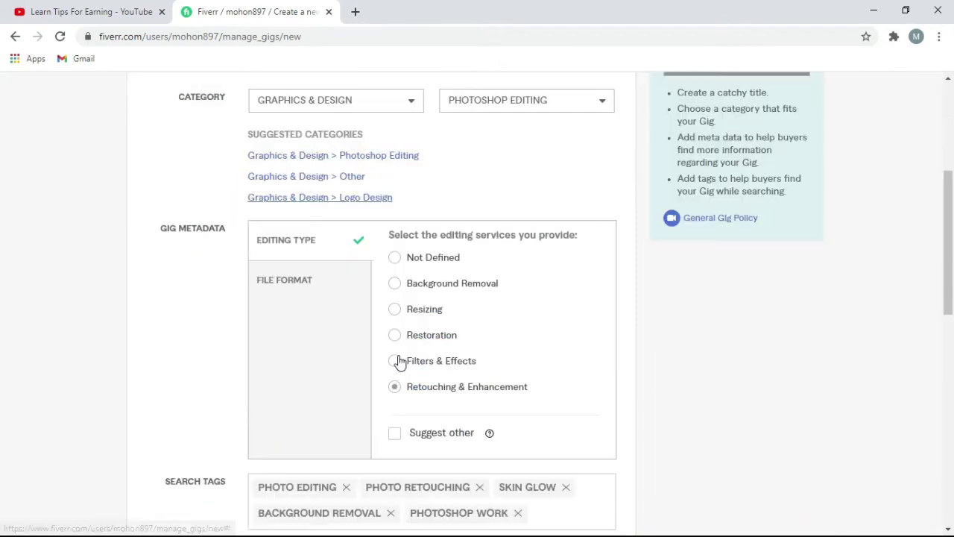
left_click(576, 382)
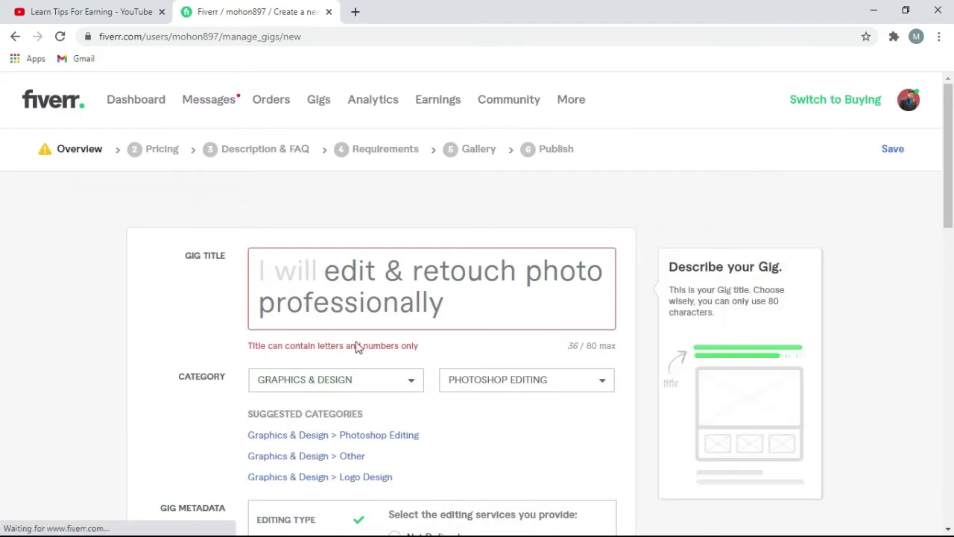
- Replace the "&" in the gig title with "and", and save the overview to continue
scroll(305, 287, "down", 1)
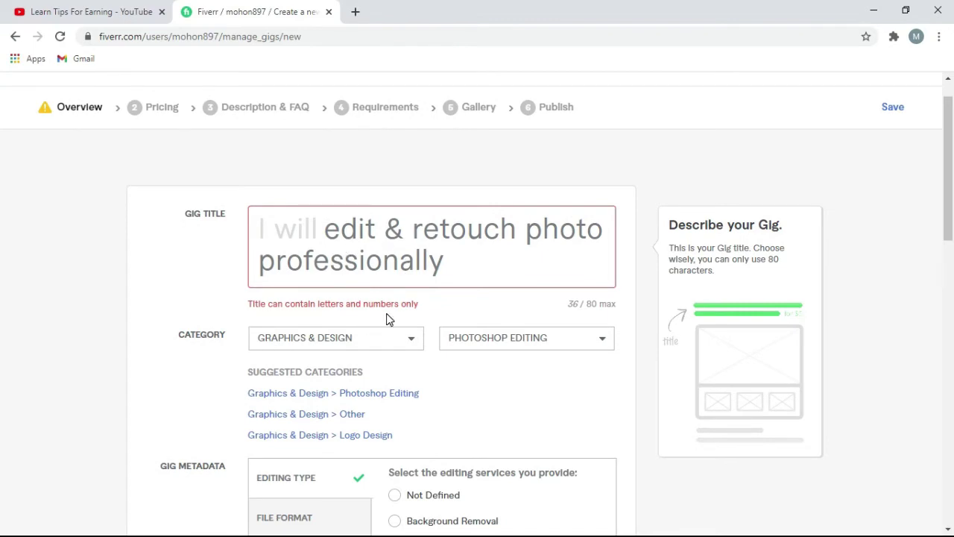
left_click(399, 236)
key("BackSpace")
type("and")
scroll(432, 276, "down", 10)
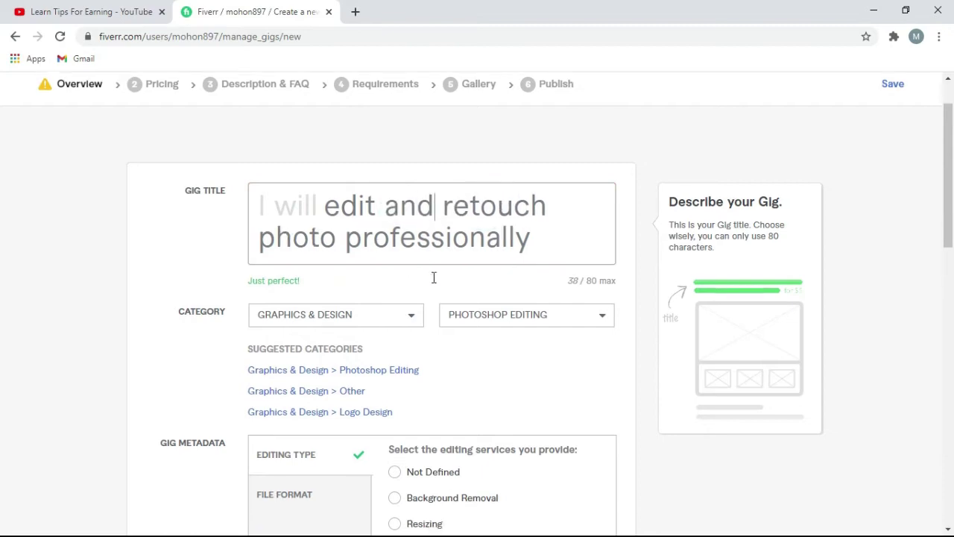
left_click(554, 343)
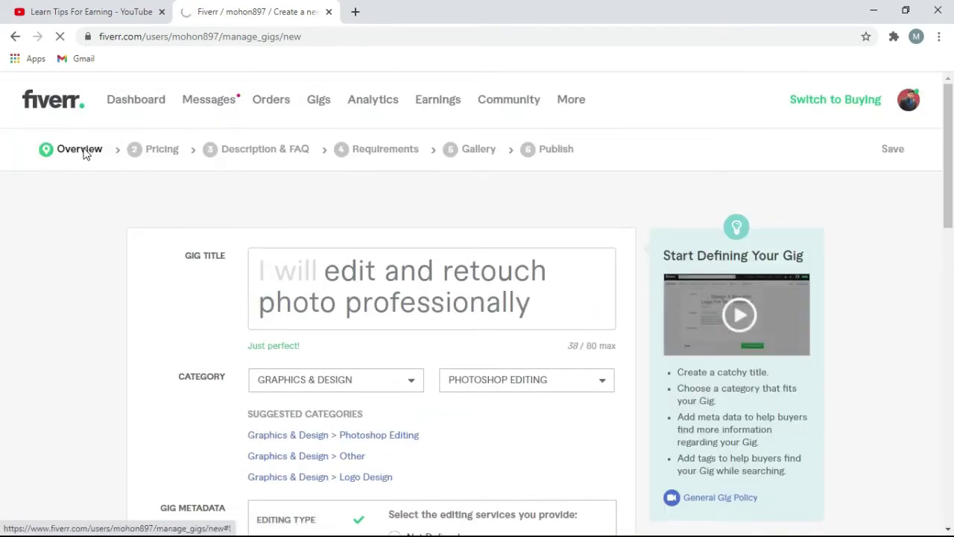
- Keep the three-package option enabled in the gig's pricing and name the packages Basic, Standard and Premium
left_click(157, 149)
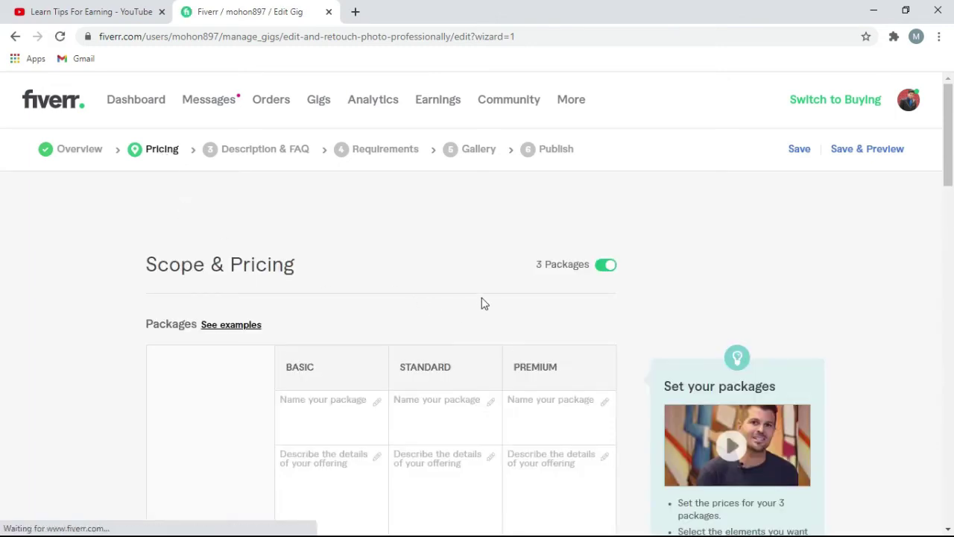
scroll(387, 373, "down", 1)
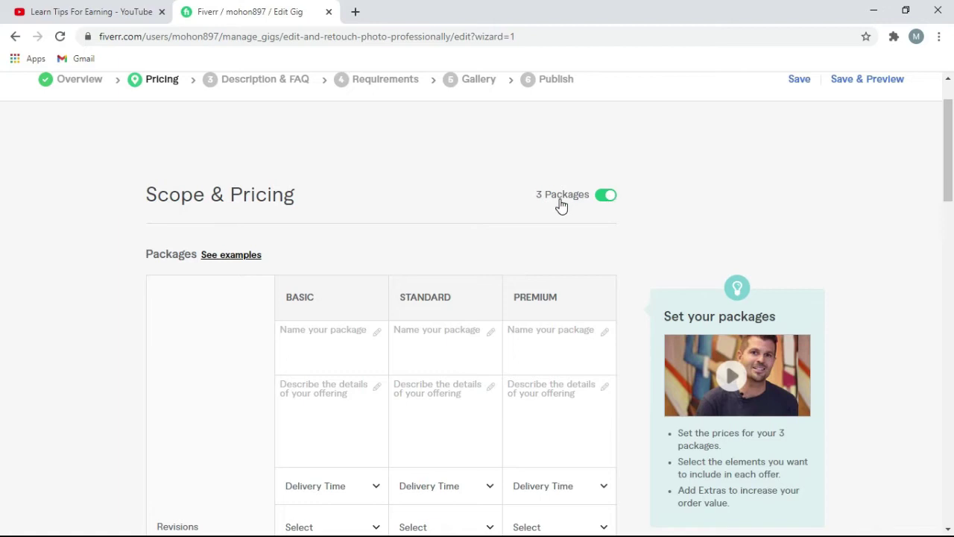
left_click(609, 196)
left_click(604, 198)
left_click(297, 330)
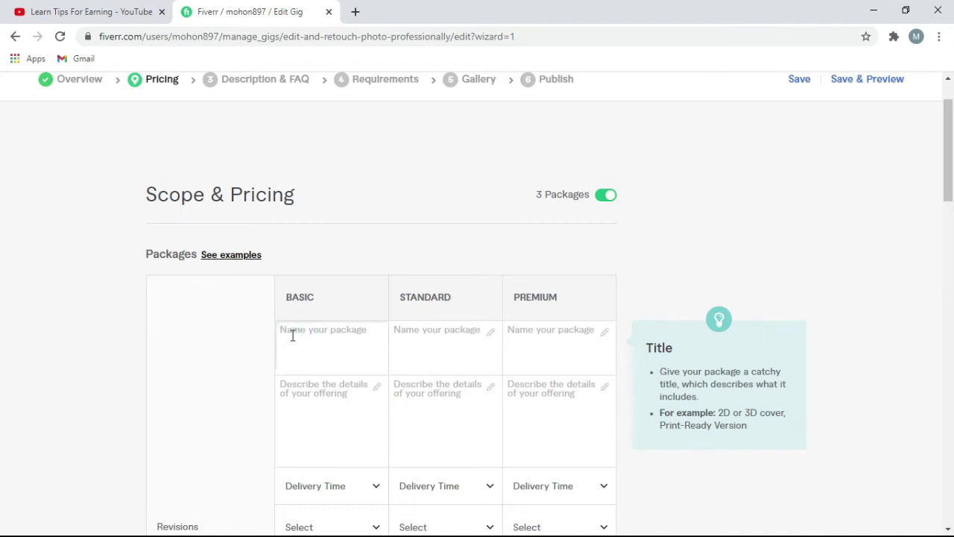
type("Basic")
left_click(437, 345)
type("Standard")
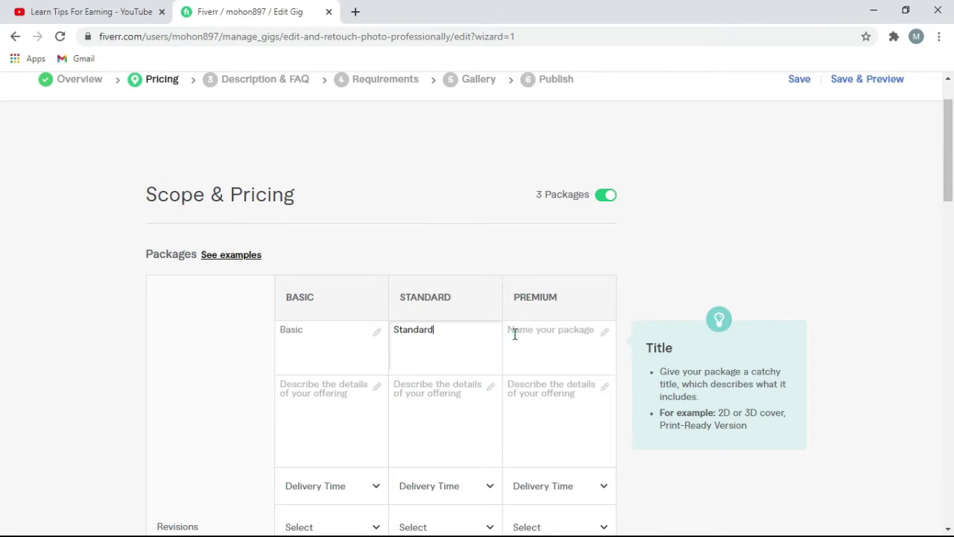
left_click(514, 335)
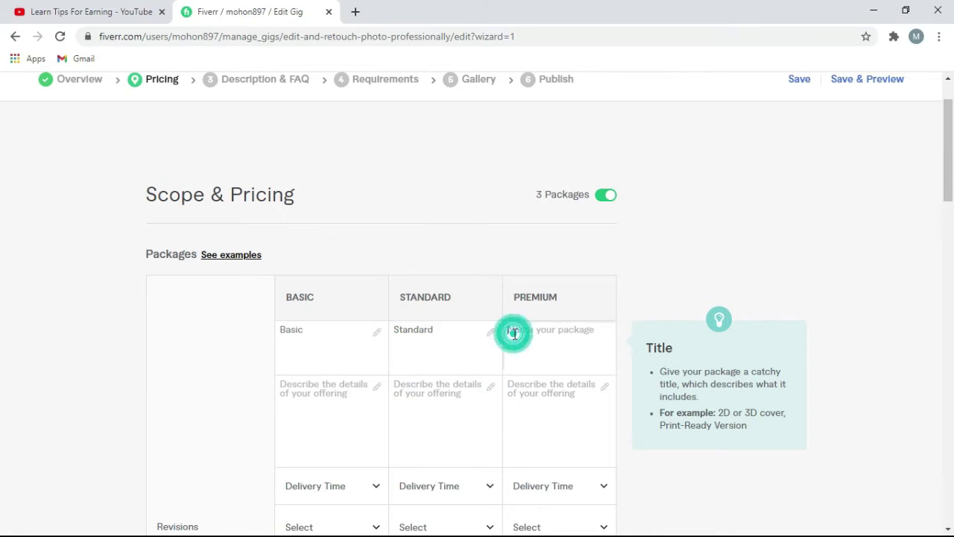
type("Premium")
- Describe the Basic package as "Basic photo edit and retouch" and Standard as "high quality photo edit and retouch with source file"
left_click(319, 391)
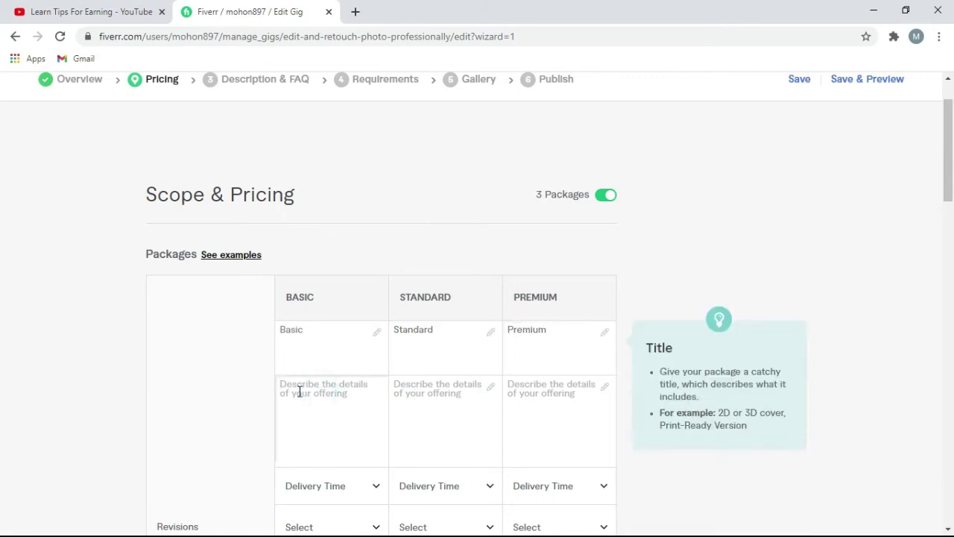
scroll(425, 384, "down", 1)
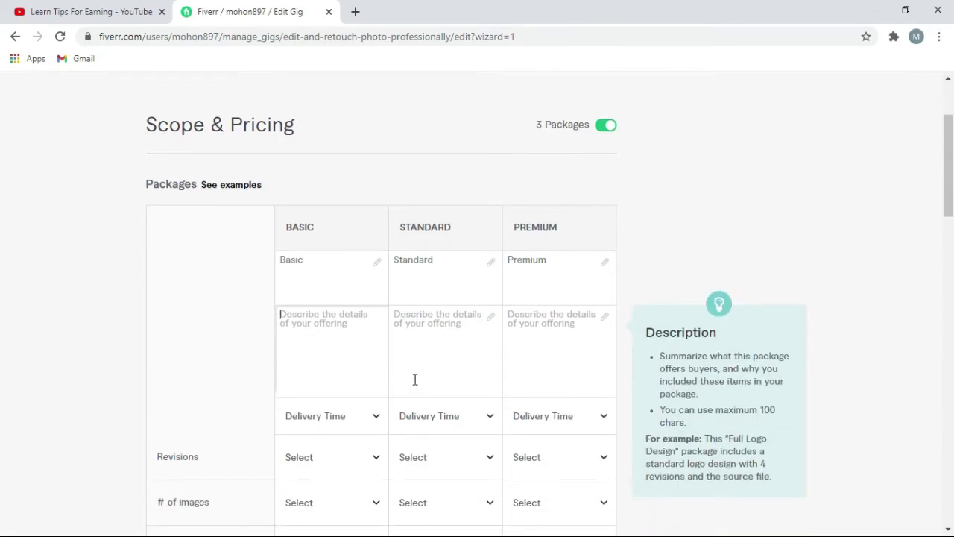
type("Basic photo edit and retouch")
left_click(416, 321)
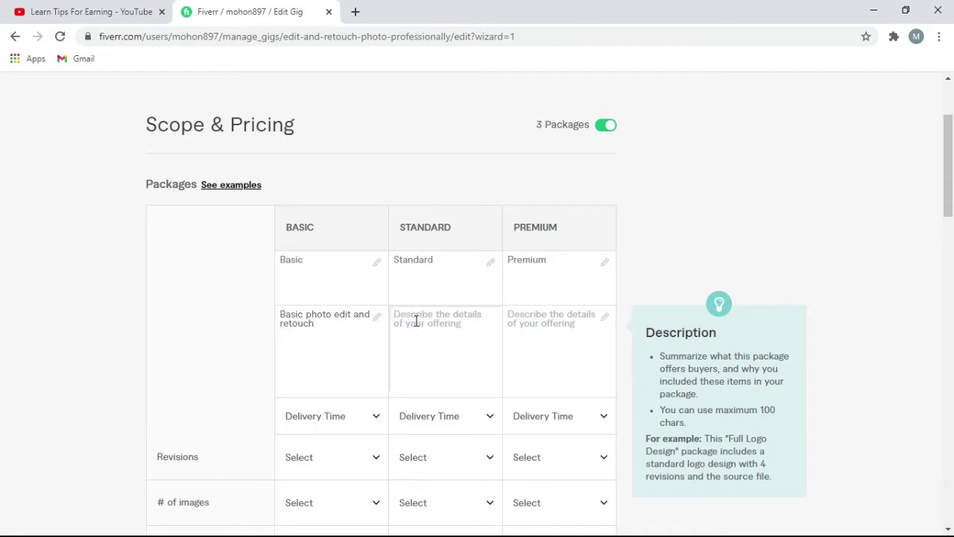
type("high quality photo edit and retouch with source file")
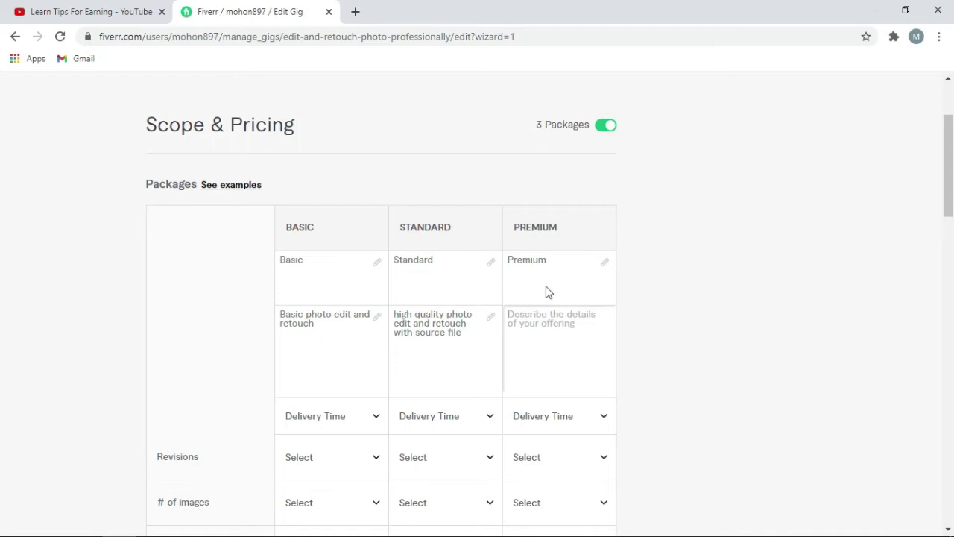
- Describe the Premium package as "high quality + professional photo editing and retouching + unlimited revision + source file"
left_click(520, 313)
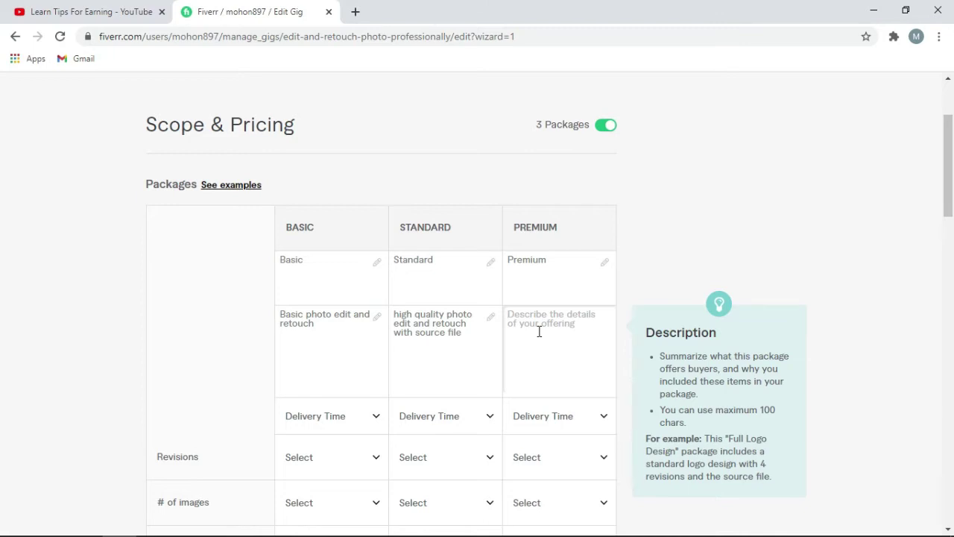
type("high quality + professional photo editng and retouching +")
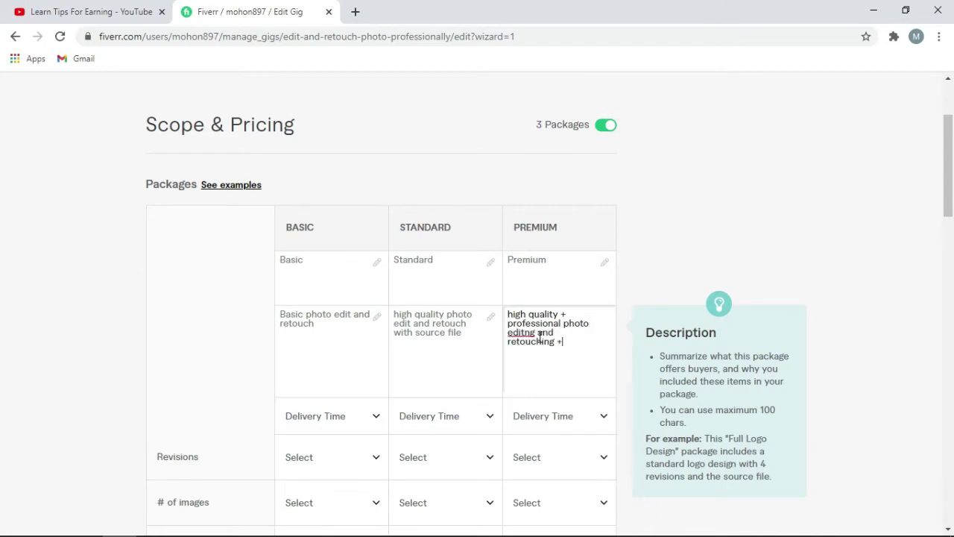
right_click(539, 336)
left_click(556, 345)
type("+ unlimited")
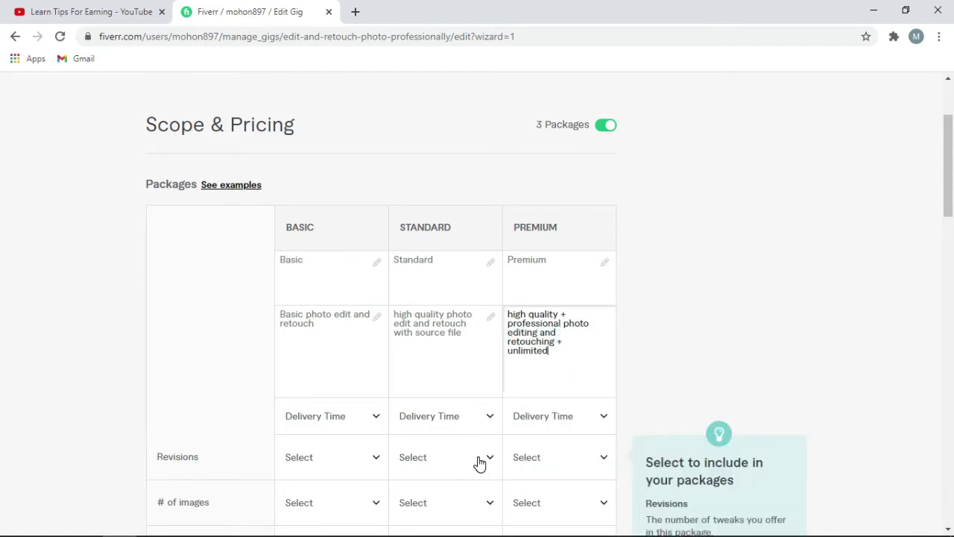
type(" revision + source file")
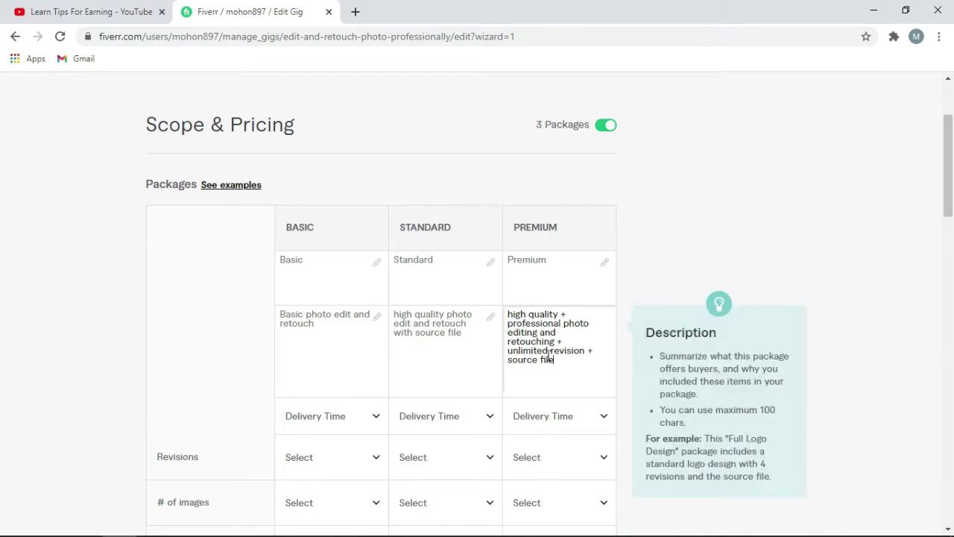
- Set the delivery time to 2 days for Basic and 1 day for both Standard and Premium
scroll(548, 354, "down", 1)
left_click(370, 345)
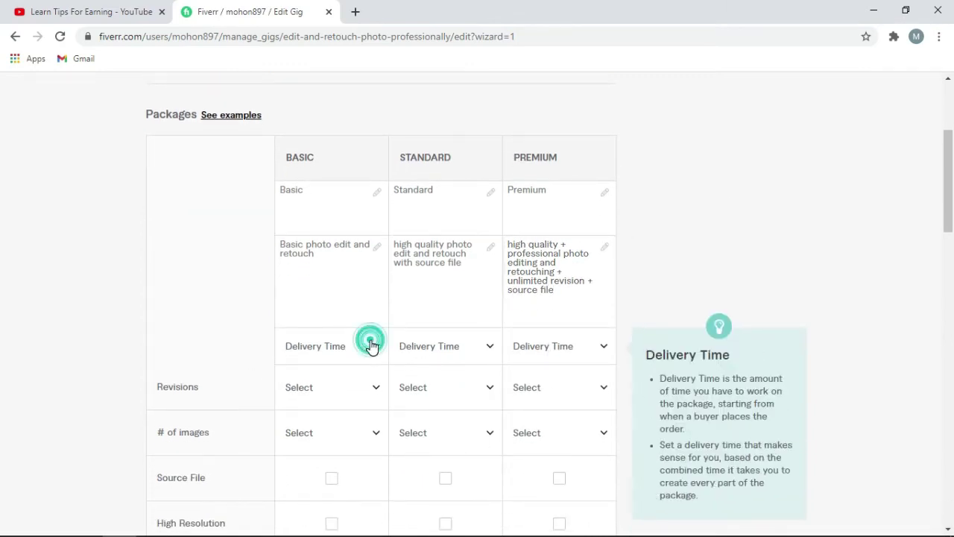
left_click(339, 254)
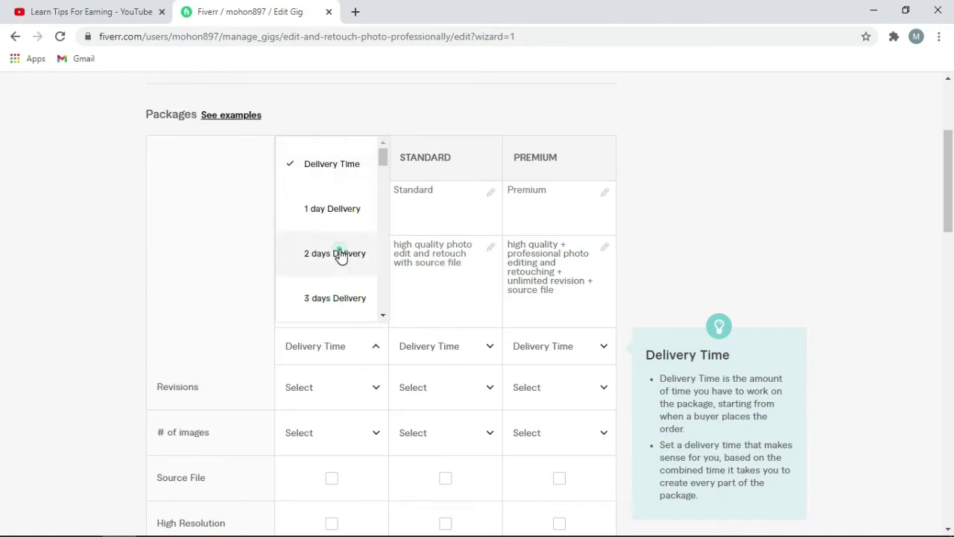
left_click(486, 346)
left_click(429, 215)
left_click(602, 345)
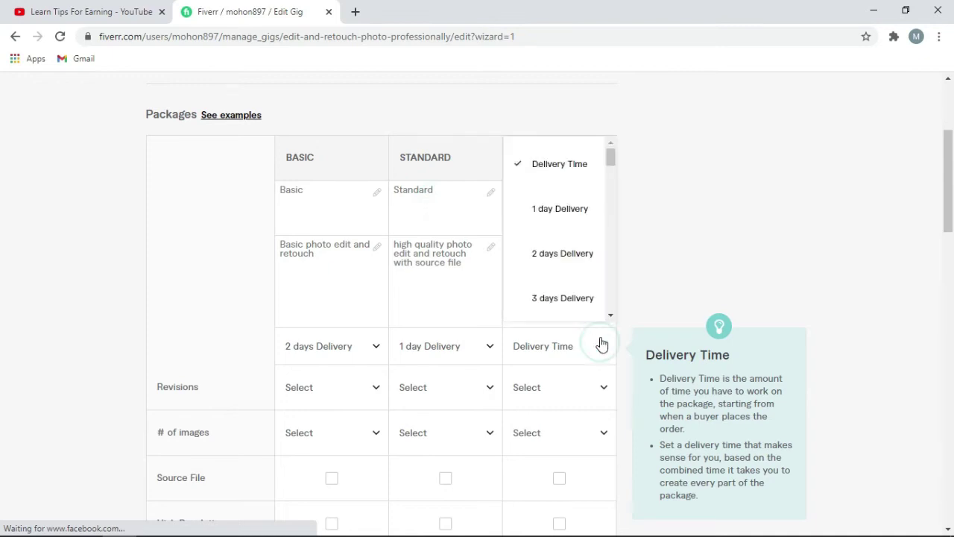
left_click(564, 210)
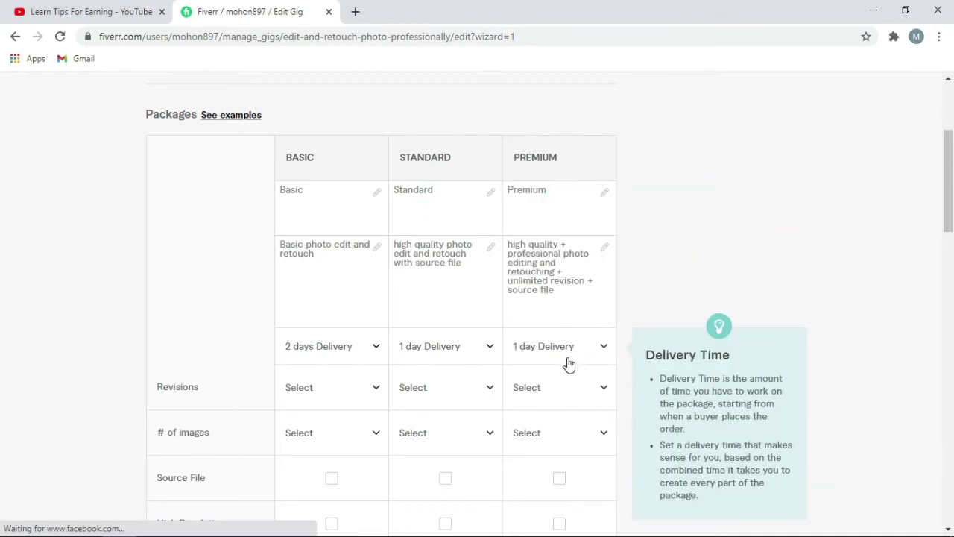
- Set the revisions to 3 for the Basic package and Unlimited for the Standard and Premium packages
scroll(437, 379, "down", 1)
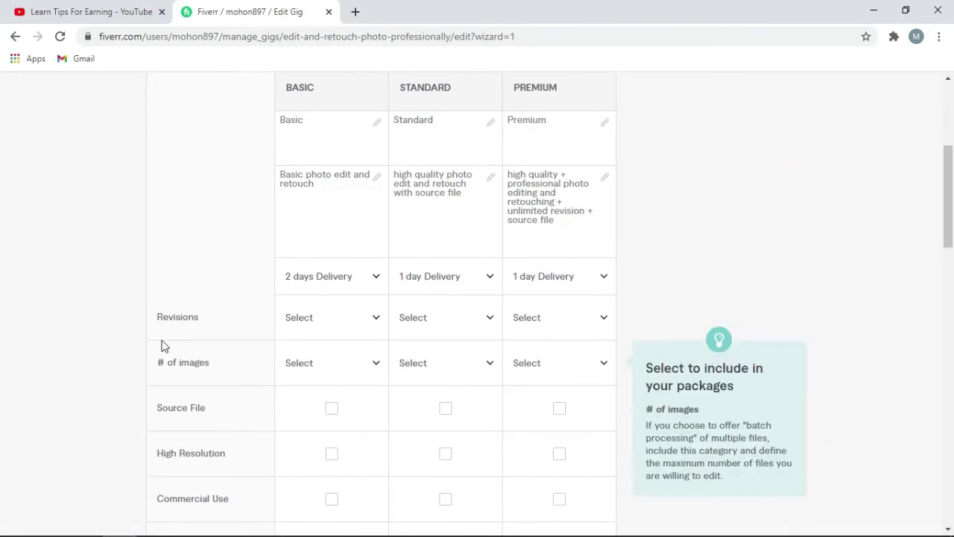
left_click(379, 319)
scroll(341, 411, "down", 2)
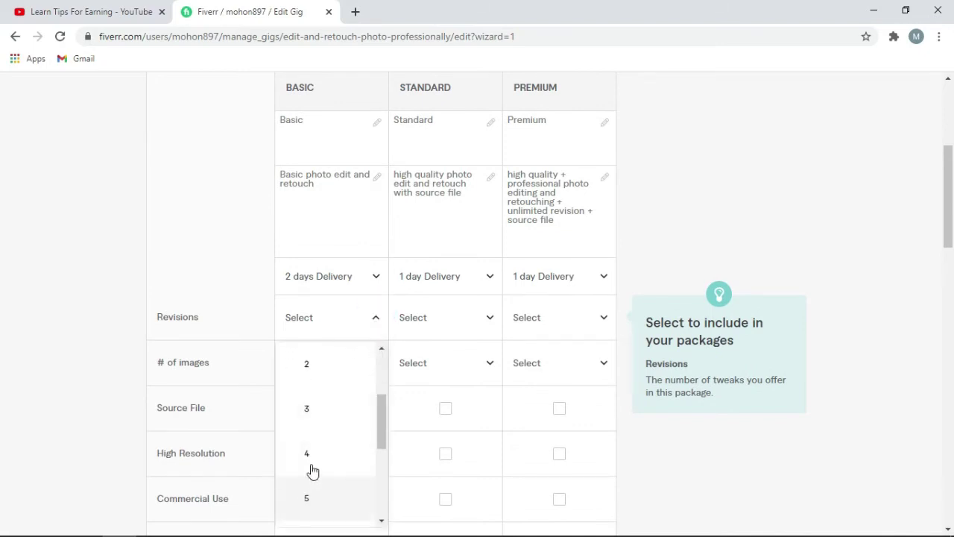
left_click(312, 415)
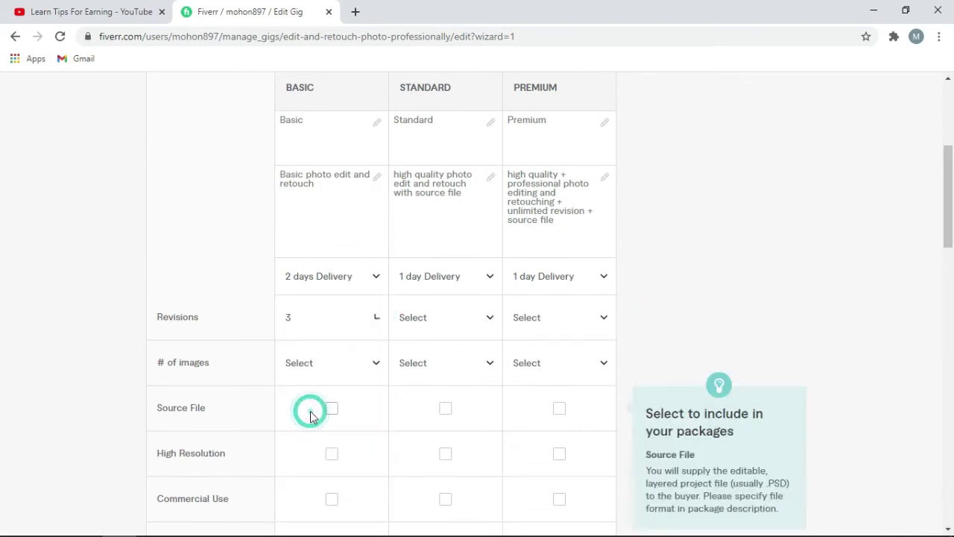
left_click(497, 317)
scroll(522, 432, "down", 2)
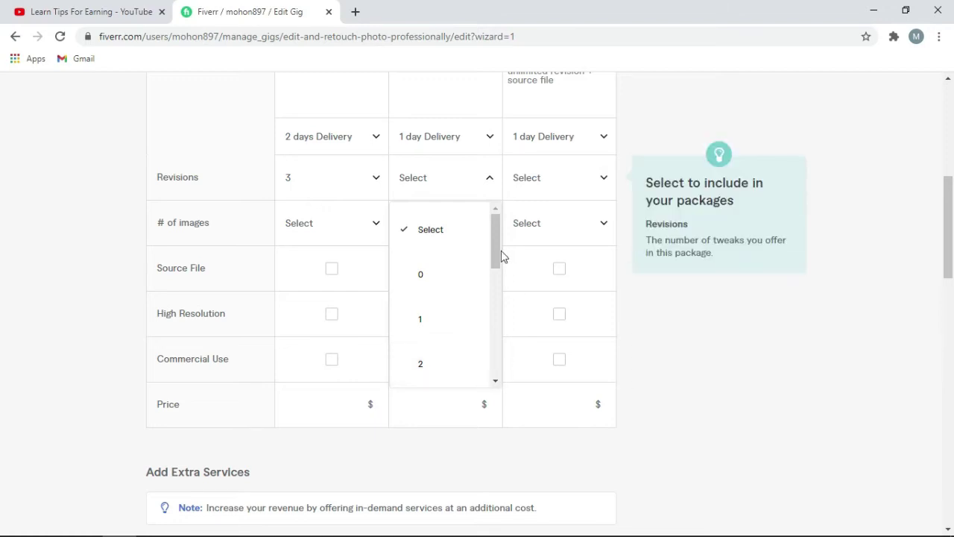
left_click_drag(498, 267, 496, 383)
left_click(440, 358)
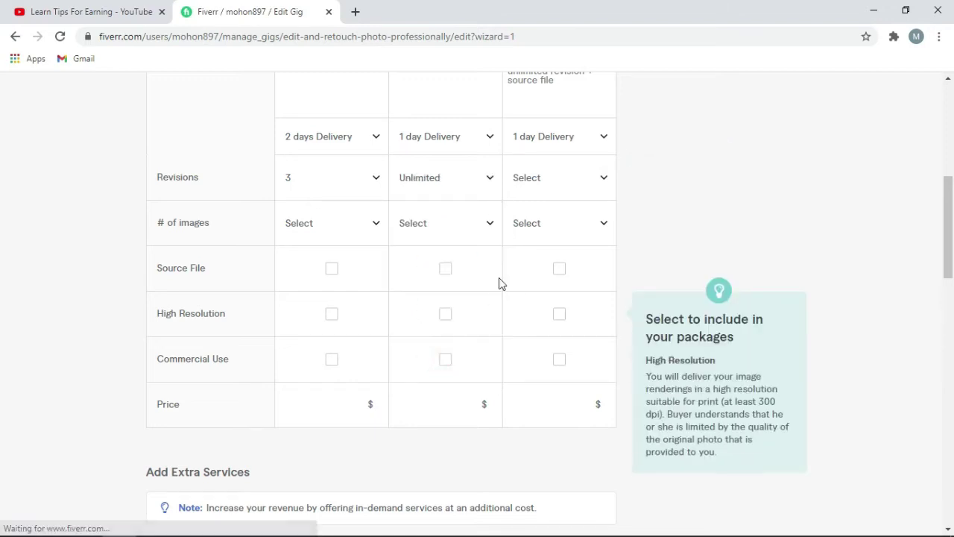
left_click(602, 179)
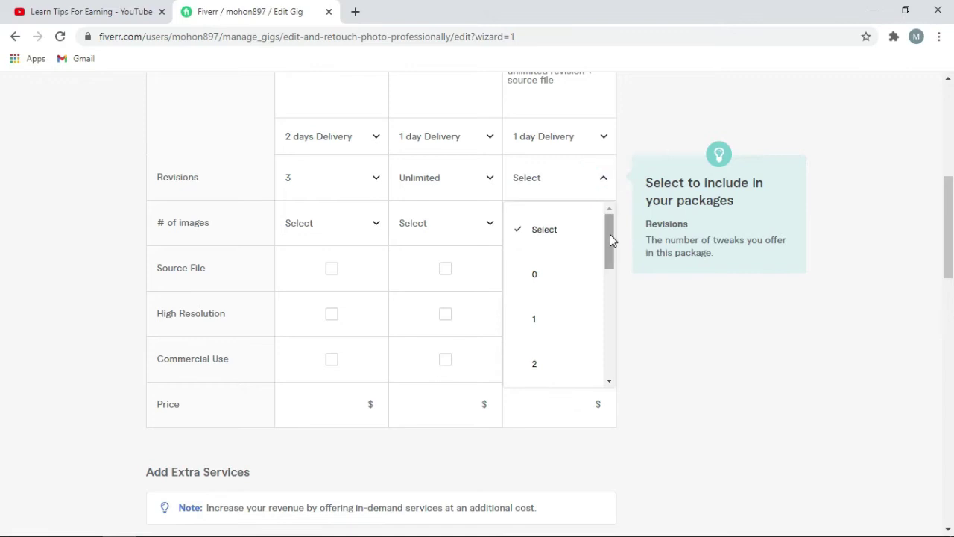
left_click_drag(610, 236, 585, 386)
left_click(551, 360)
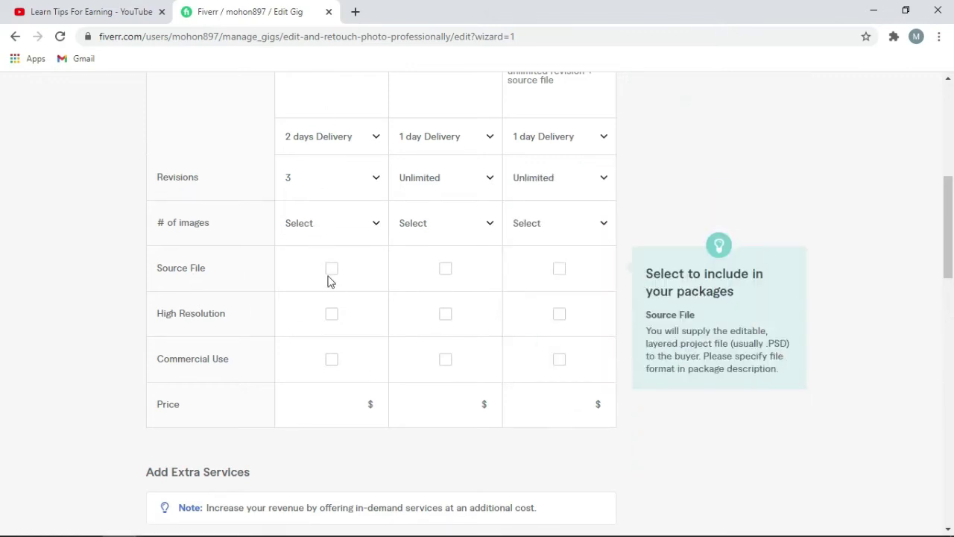
- Include source file and commercial use in the Standard and Premium packages, and high resolution in all three
left_click(445, 269)
left_click(559, 270)
scroll(381, 315, "down", 2)
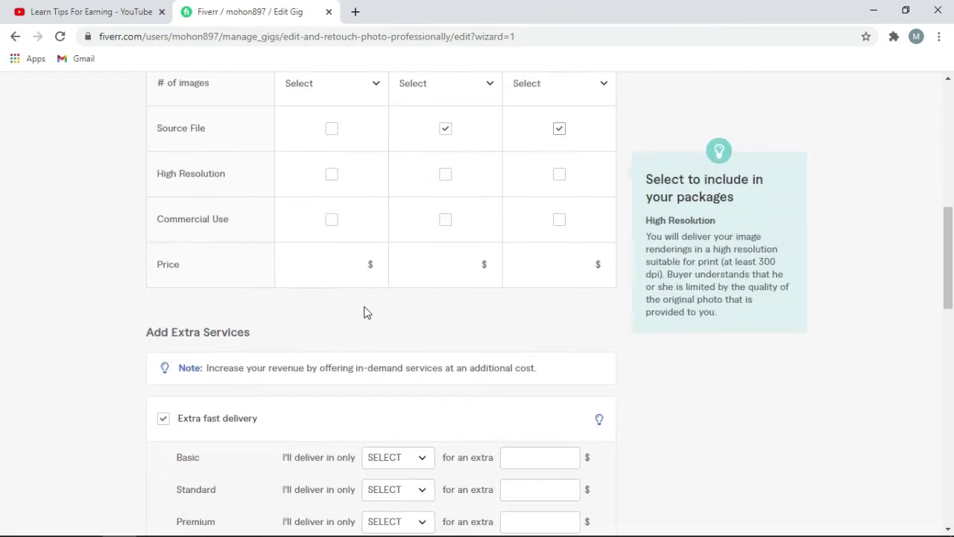
left_click(333, 178)
left_click(460, 183)
left_click(562, 178)
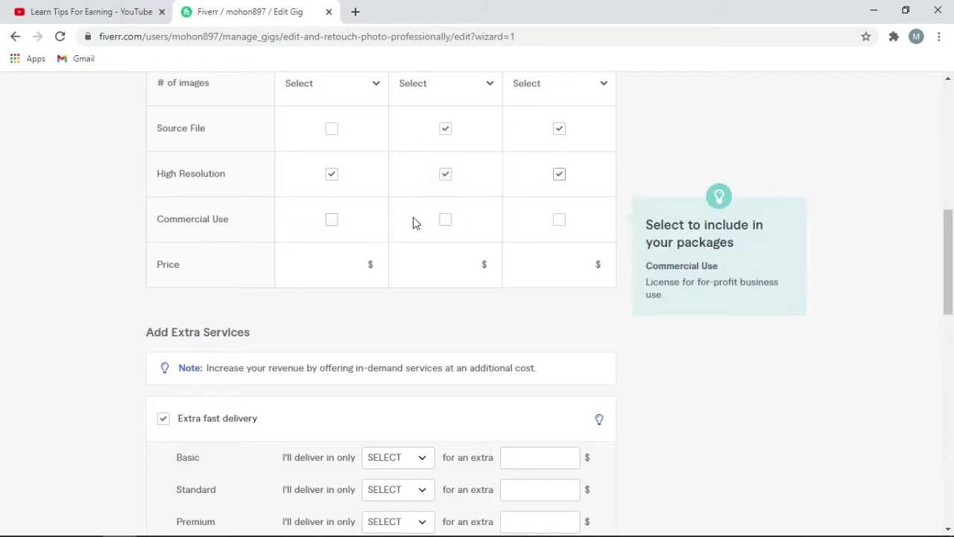
left_click(445, 224)
left_click(560, 223)
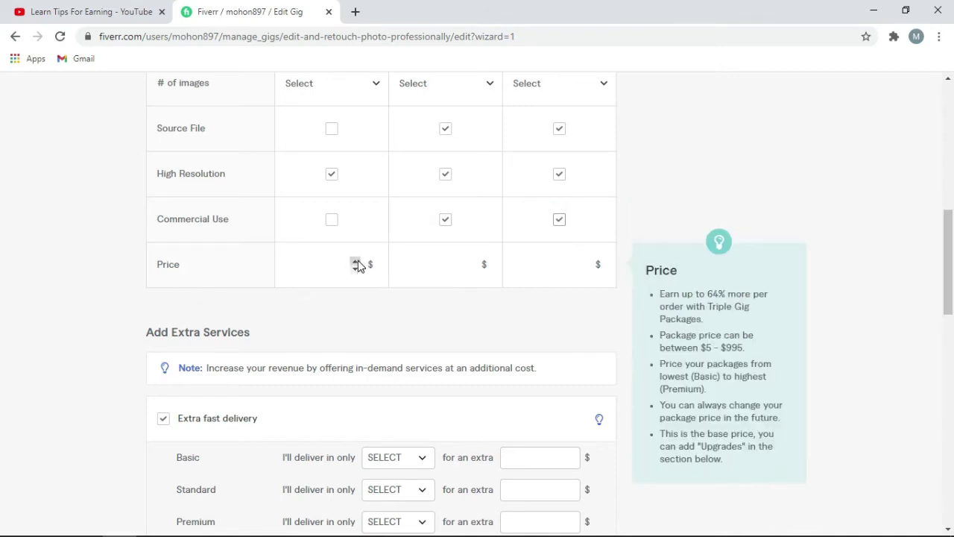
- Price the Basic package at $5, Standard at $10 and Premium at $15
left_click(356, 263)
left_click(469, 262)
left_click(469, 261)
left_click(583, 261)
left_click(583, 262)
left_click(582, 262)
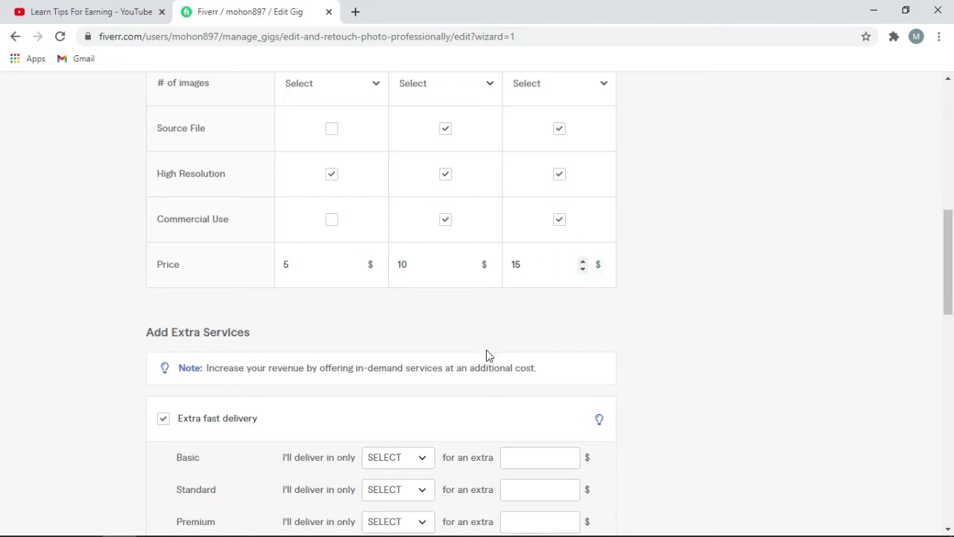
- Set the Additional Revision extra to $5 with 1 additional day
scroll(488, 355, "down", 4)
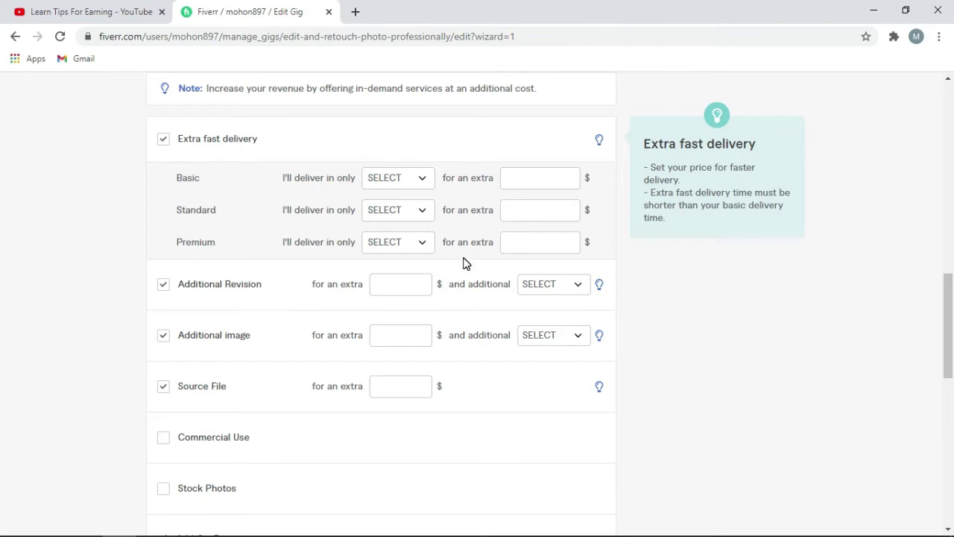
scroll(375, 266, "down", 4)
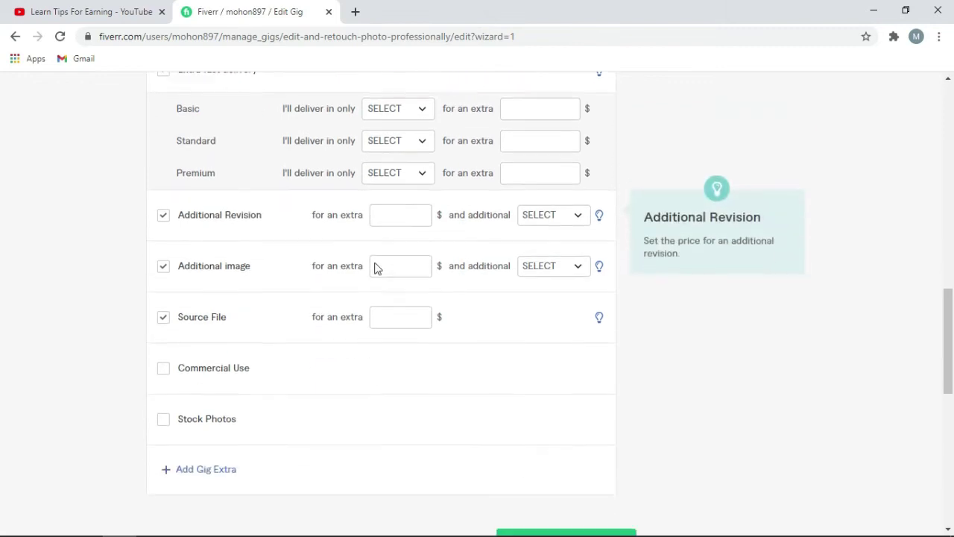
left_click(565, 336)
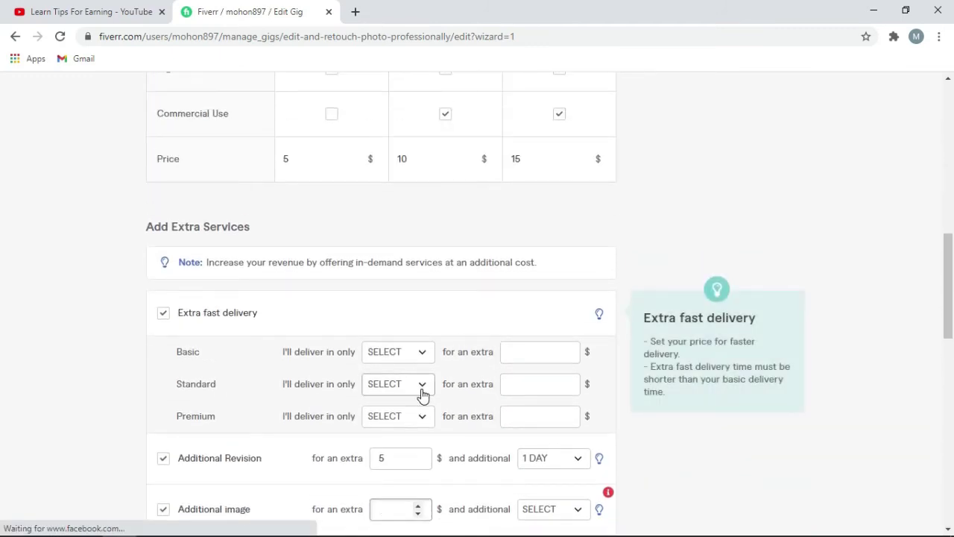
- Disable the extra services for extra fast delivery, additional revision, additional image and source file
scroll(322, 395, "down", 3)
scroll(273, 379, "up", 2)
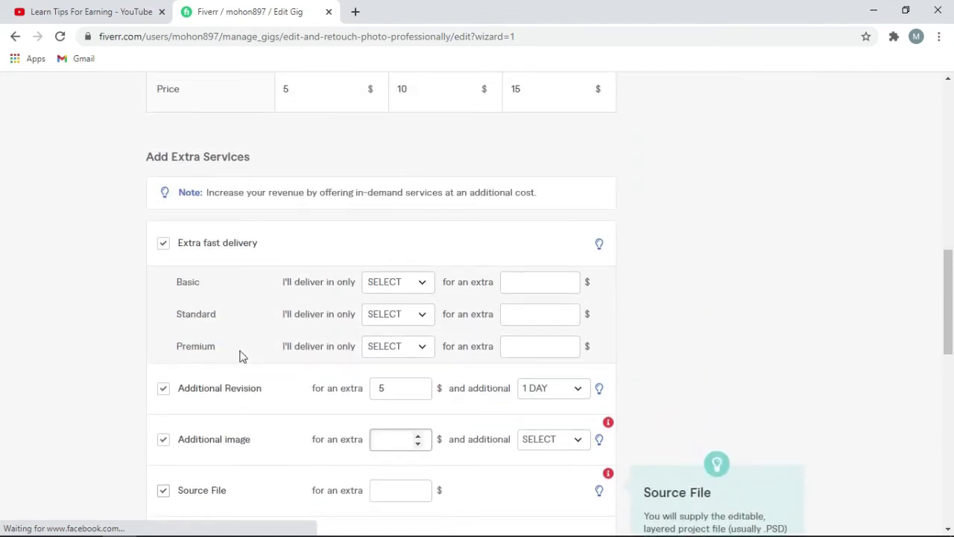
left_click(163, 243)
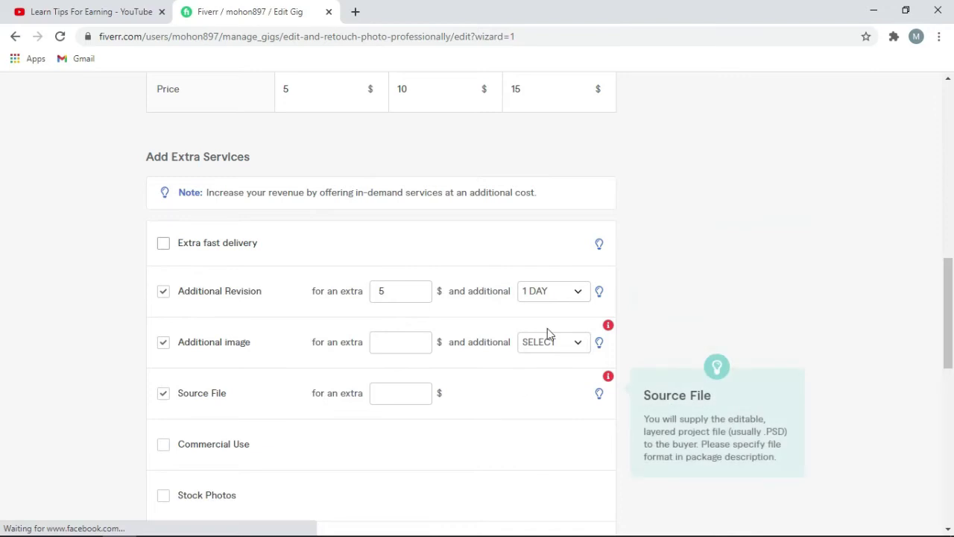
left_click(163, 291)
left_click(163, 342)
left_click(162, 393)
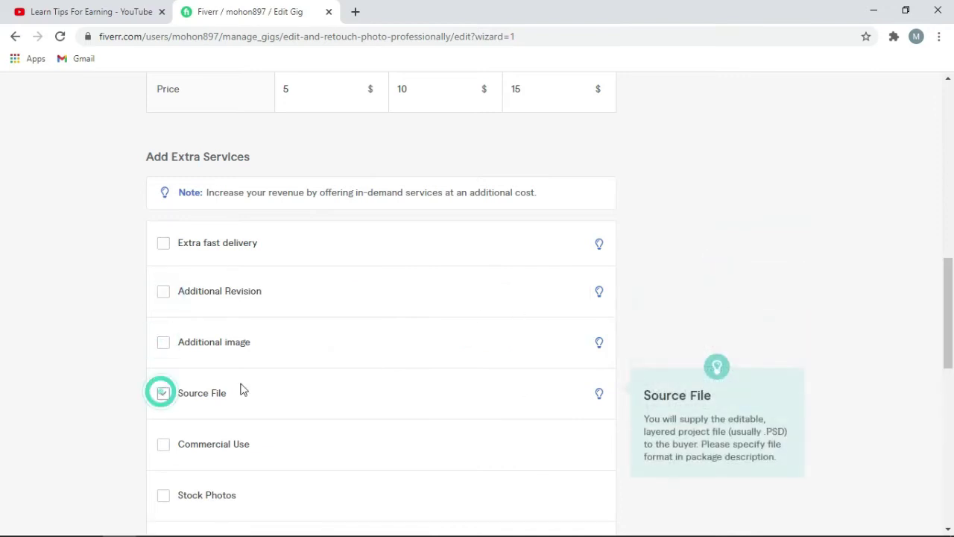
scroll(246, 387, "down", 2)
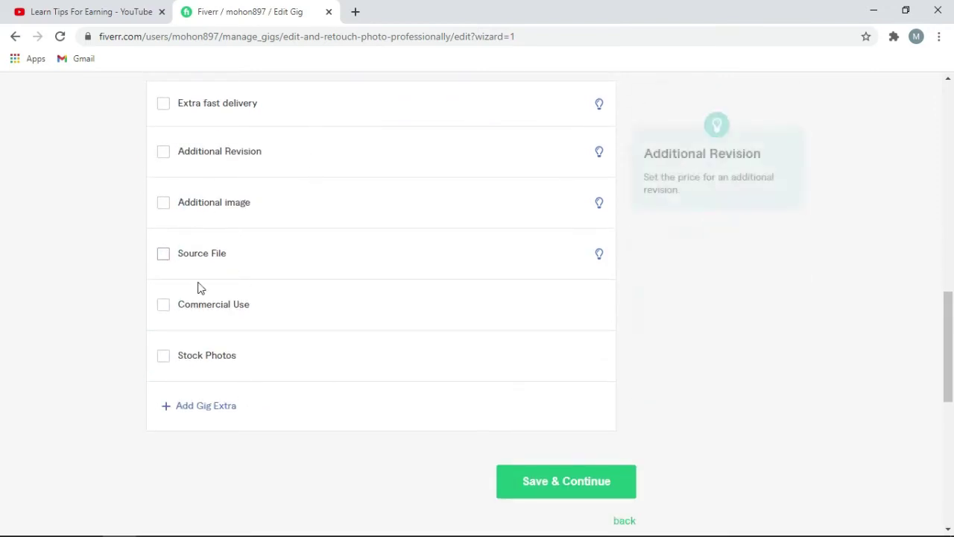
- Save the gig's scope and pricing without further extras and continue to the description and FAQ section
scroll(261, 261, "down", 2)
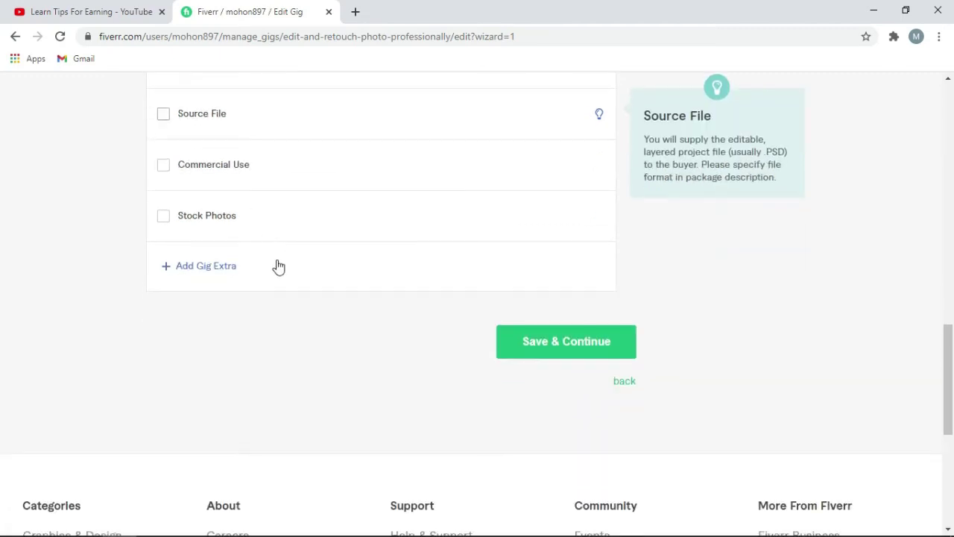
scroll(290, 209, "up", 3)
scroll(298, 313, "down", 3)
left_click(549, 347)
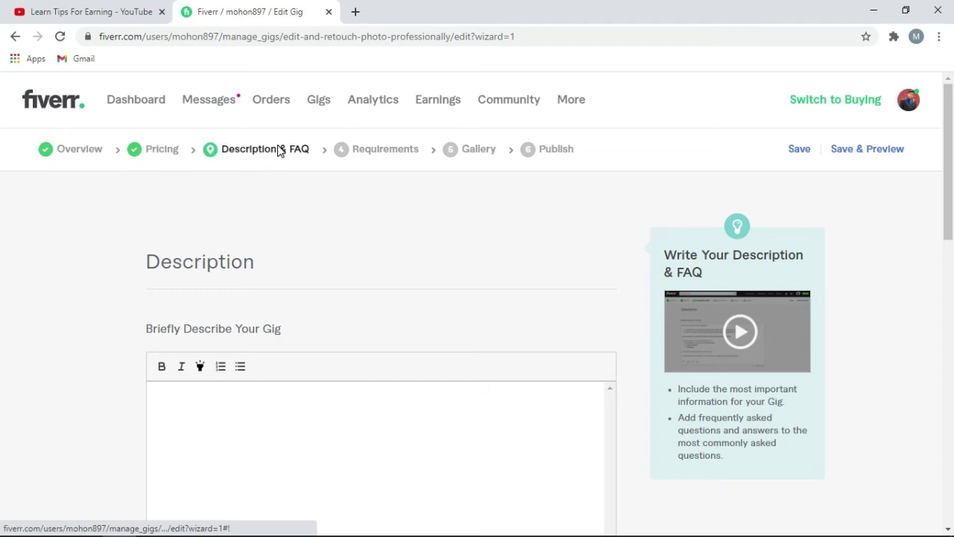
left_click(206, 413)
scroll(218, 416, "down", 1)
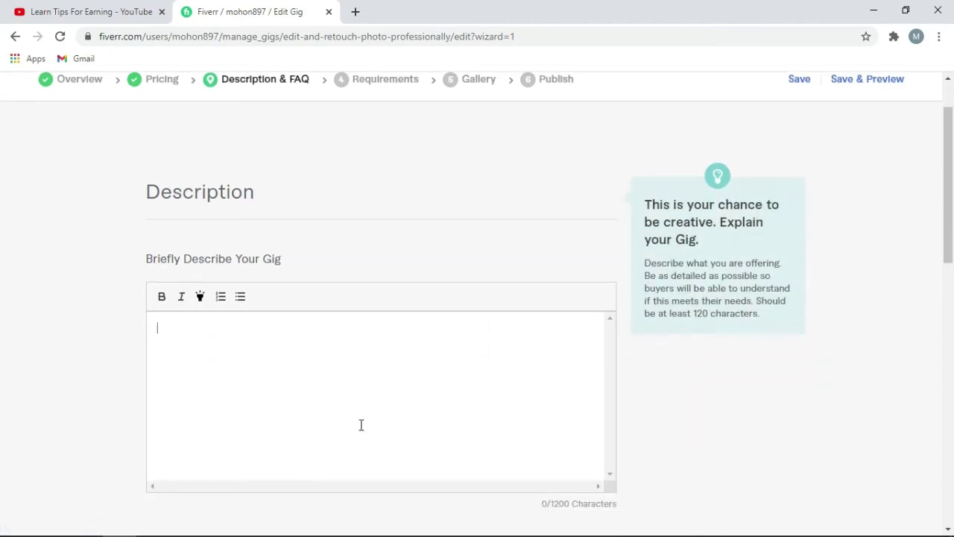
scroll(367, 424, "down", 1)
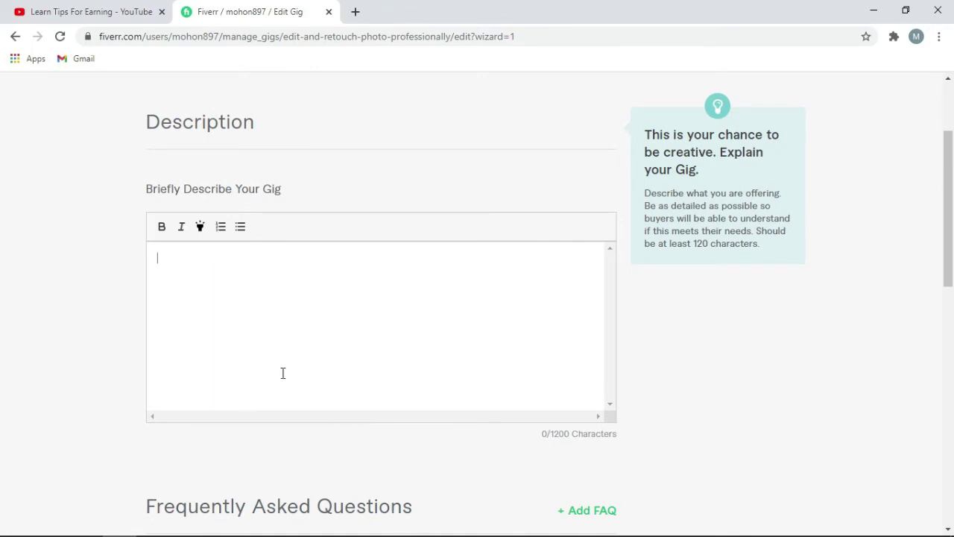
left_click(214, 299)
scroll(296, 353, "up", 1)
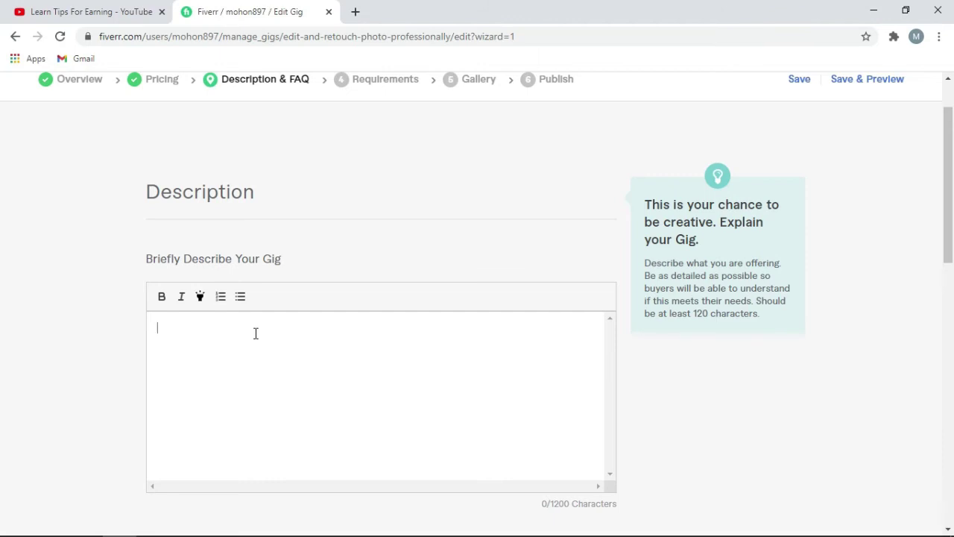
scroll(261, 339, "down", 1)
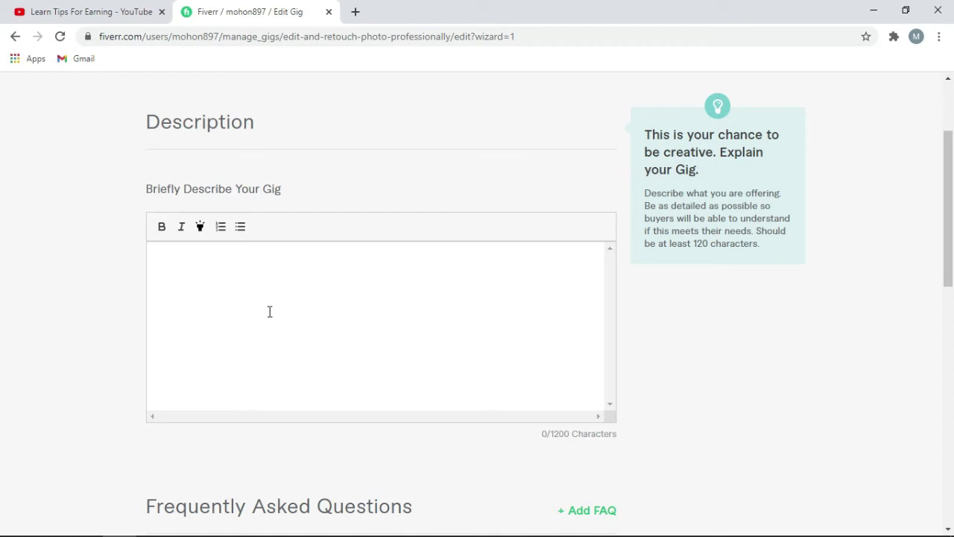
- Switch to the Notepad file "fiverr gig business card" and copy the description text from the introduction through the money-back guarantee line
mouse_move(367, 530)
left_click(351, 465)
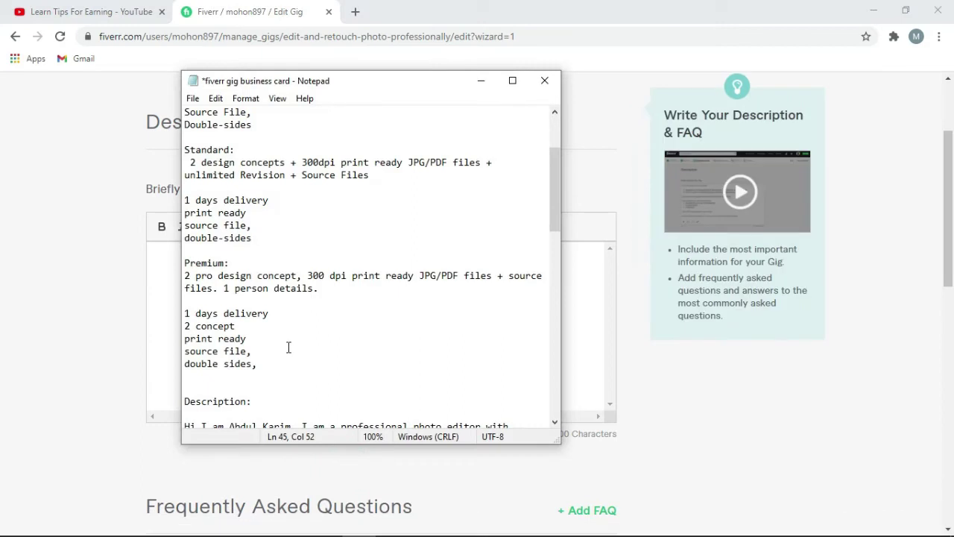
scroll(222, 256, "up", 3)
scroll(228, 276, "down", 11)
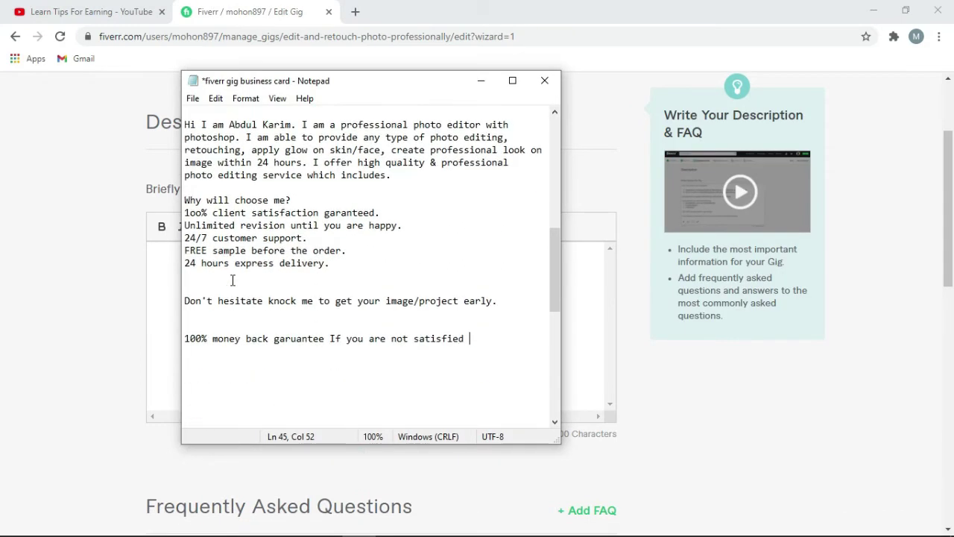
scroll(184, 142, "up", 1)
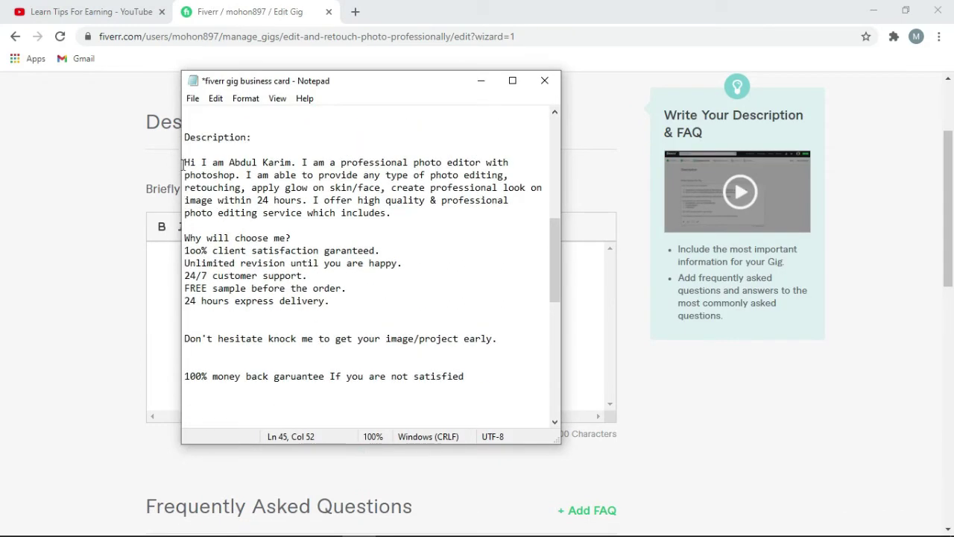
left_click_drag(182, 164, 471, 382)
scroll(395, 328, "down", 1)
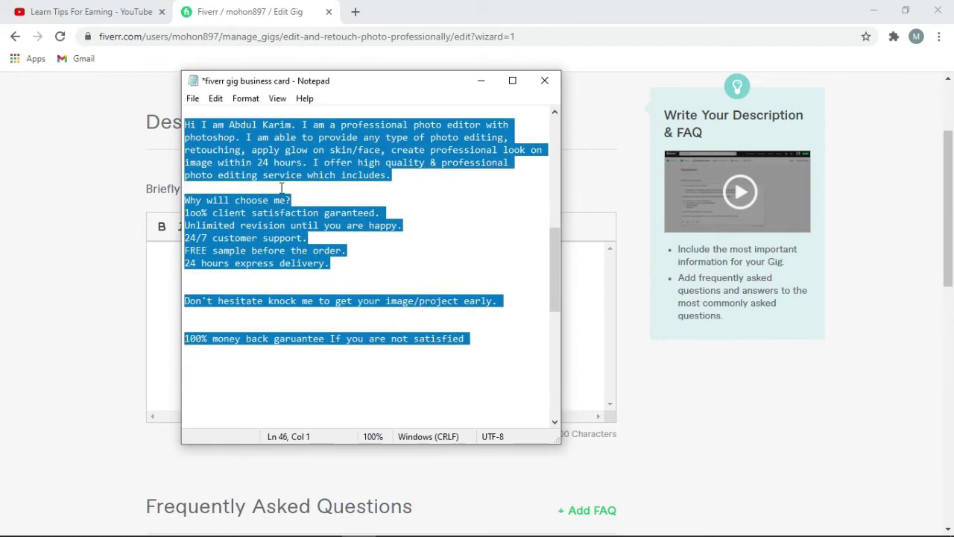
right_click(281, 187)
left_click(332, 231)
left_click(484, 81)
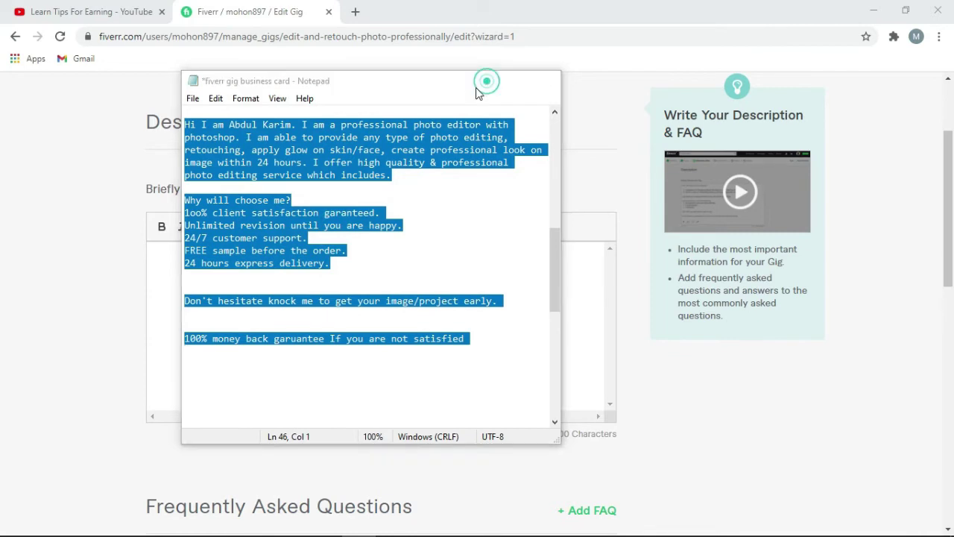
- Paste the copied text as the gig description, then save it and continue to the requirements section
right_click(195, 293)
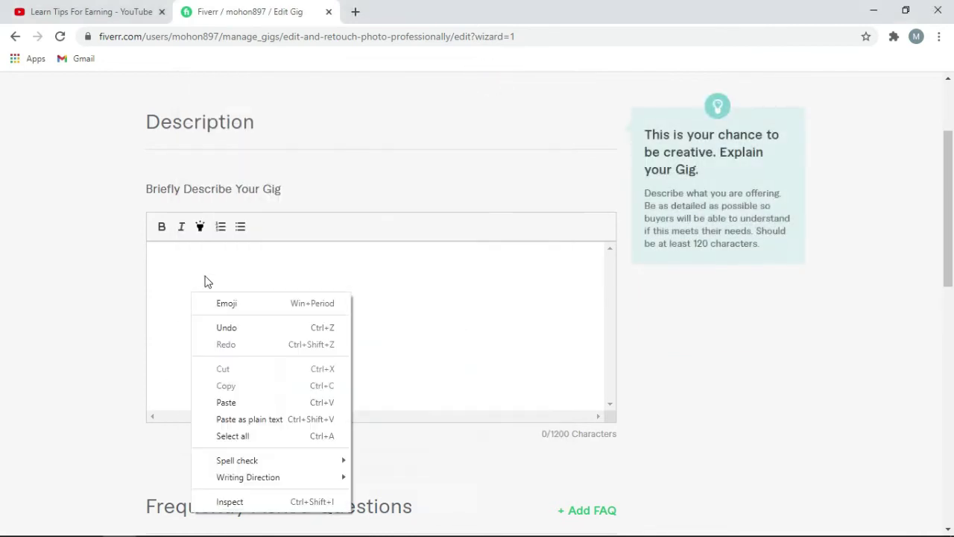
left_click(226, 403)
scroll(337, 326, "up", 5)
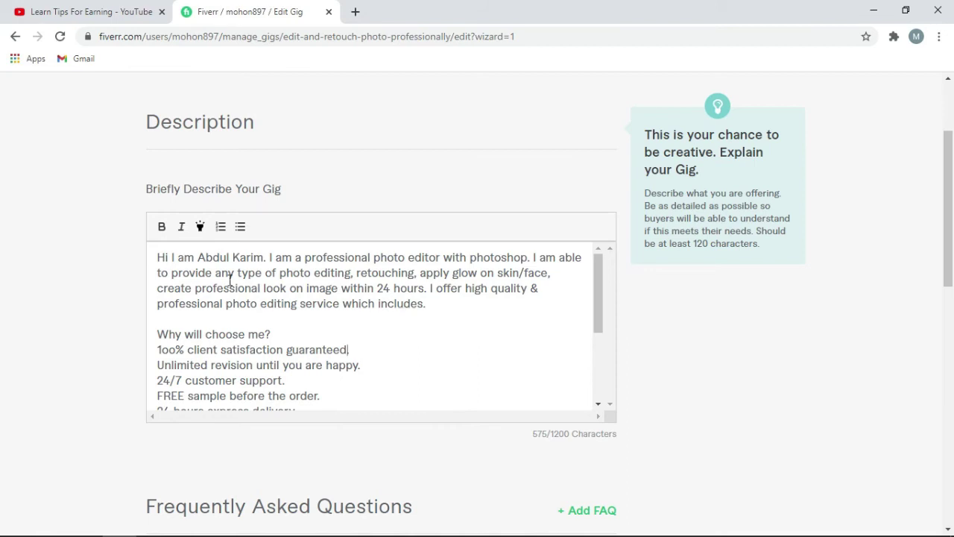
scroll(355, 339, "down", 3)
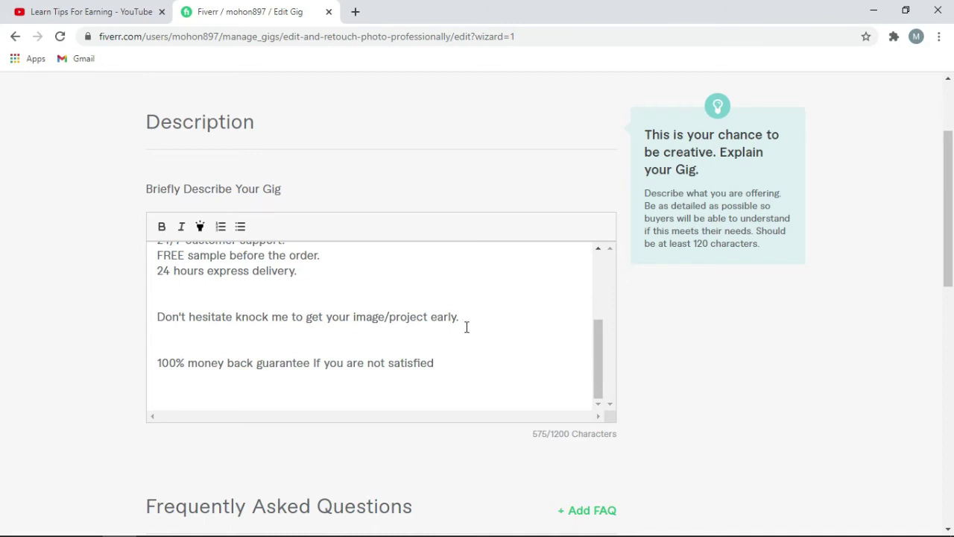
scroll(462, 332, "down", 4)
left_click(566, 395)
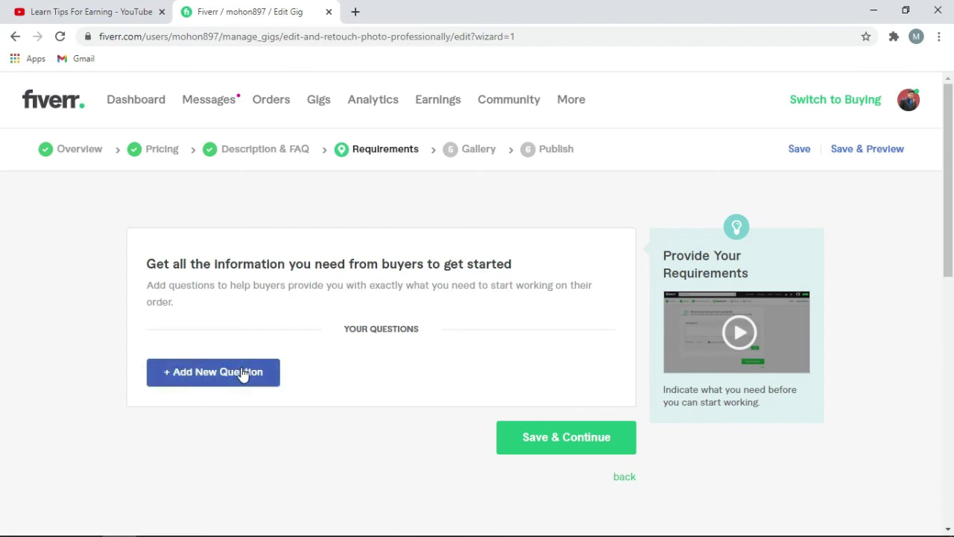
- Add the required free-text buyer question "Let me know requirement of the project", then save and continue to the gallery section
left_click(242, 373)
left_click(257, 413)
scroll(268, 405, "down", 1)
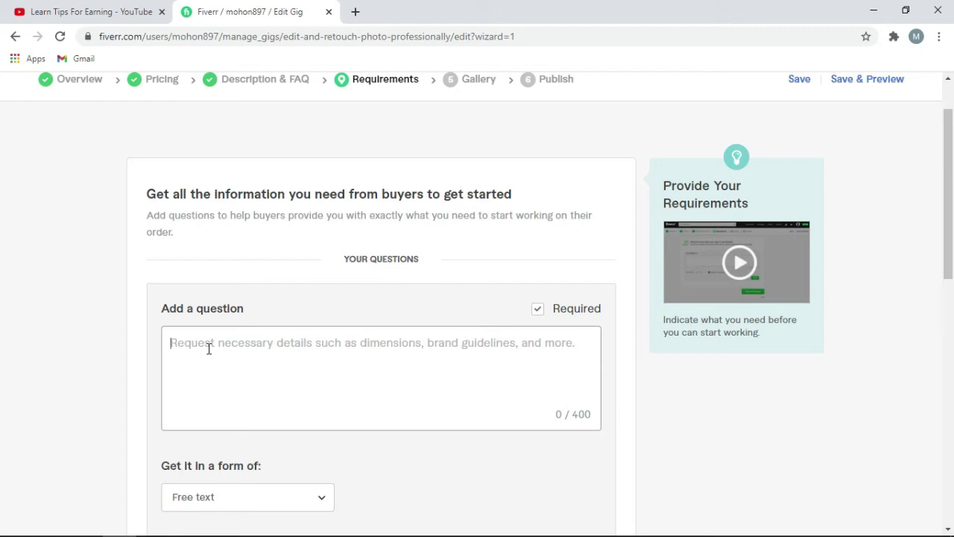
type("Let")
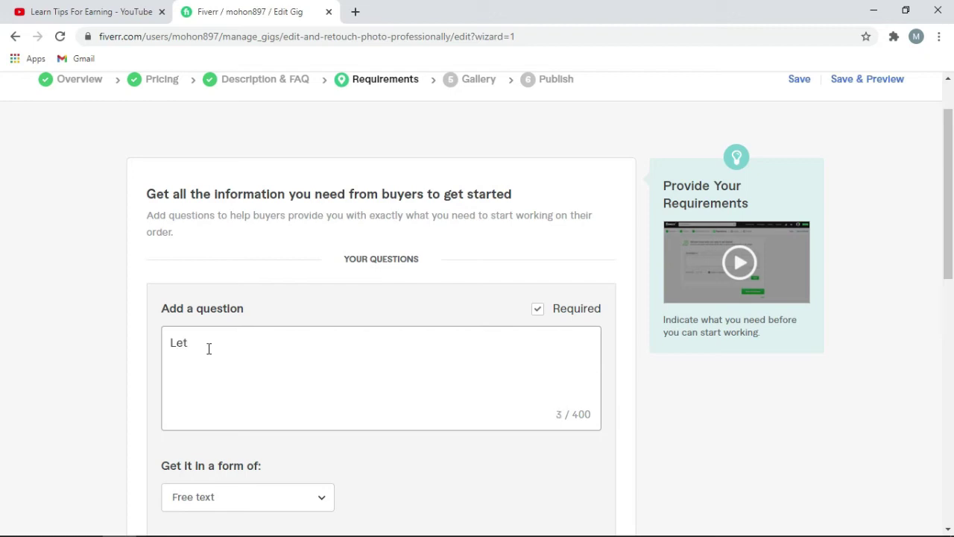
type(" me know requirement of the projectr")
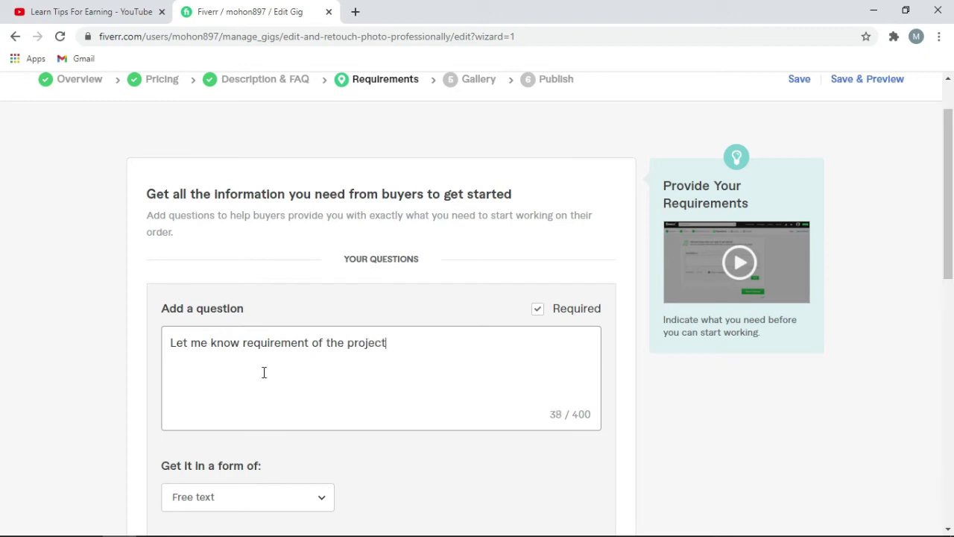
scroll(315, 336, "down", 2)
left_click(579, 416)
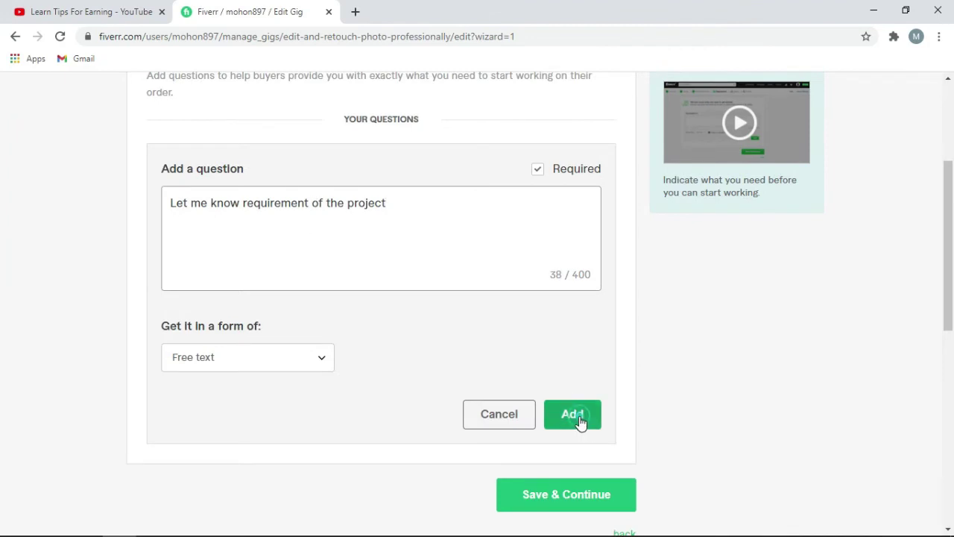
scroll(355, 316, "up", 2)
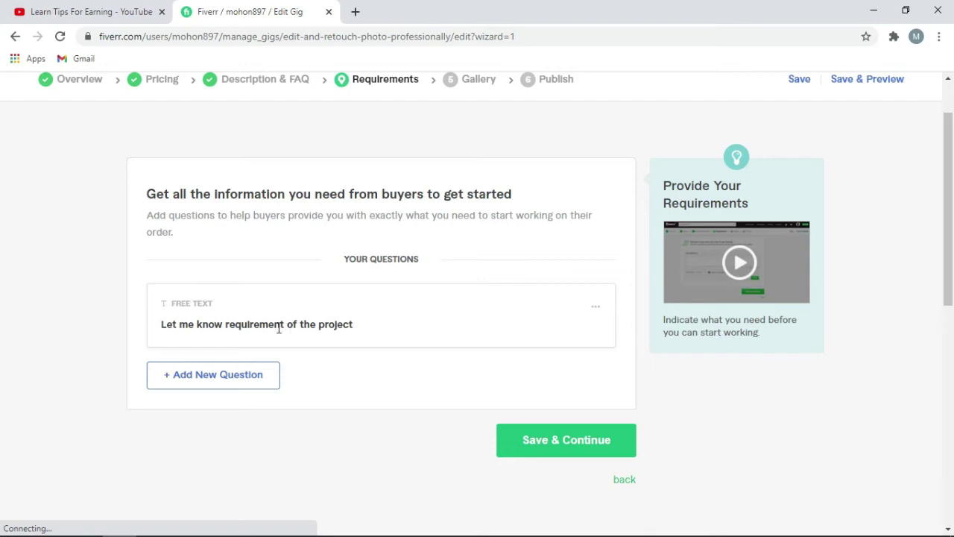
left_click(567, 441)
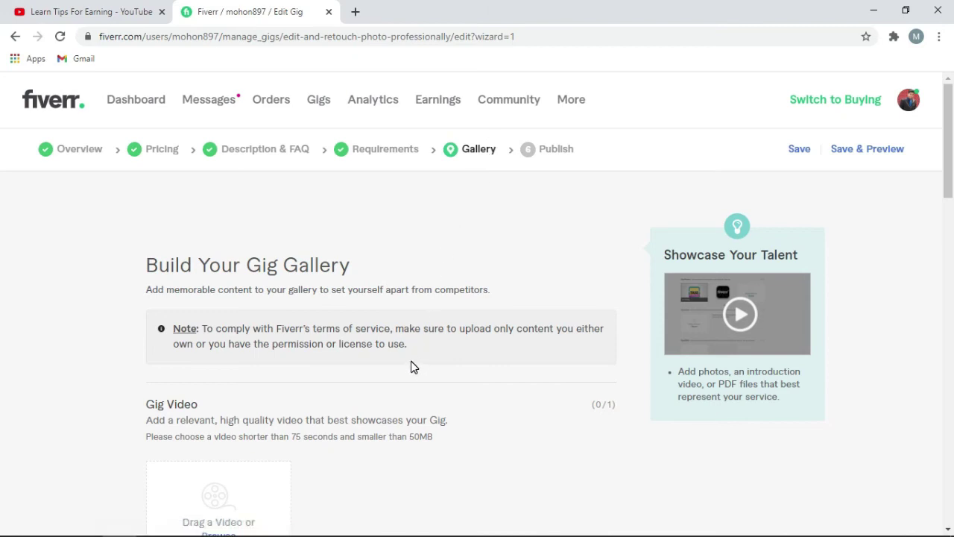
- Try to upload the image Photo-edit-&-retouch from the Photo editing gig folder as the first gig photo
scroll(410, 361, "down", 2)
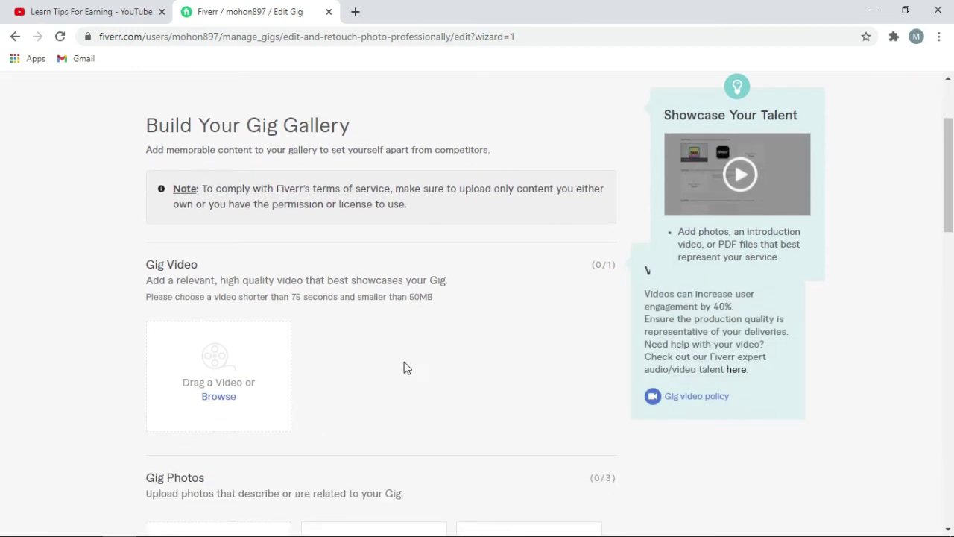
scroll(238, 383, "down", 4)
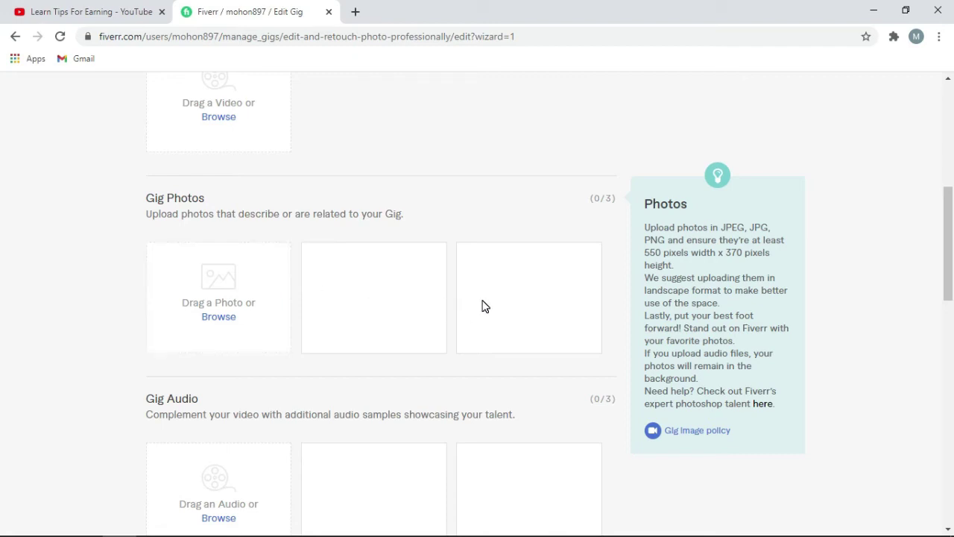
left_click(220, 320)
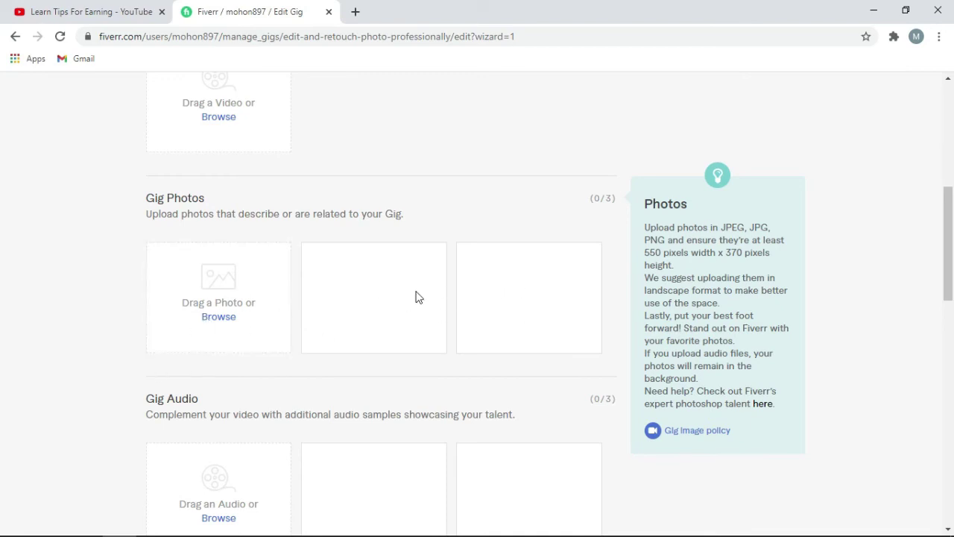
left_click(219, 319)
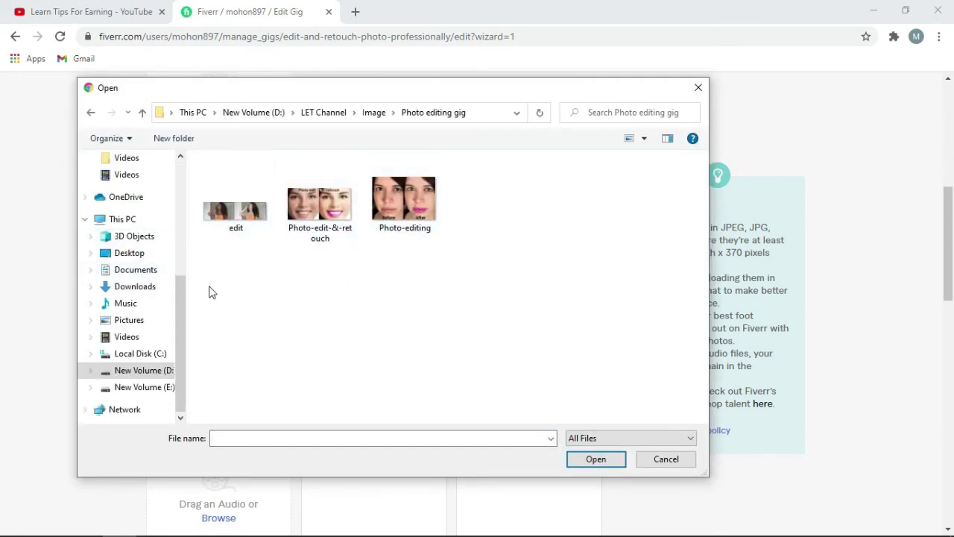
left_click(322, 201)
left_click(586, 461)
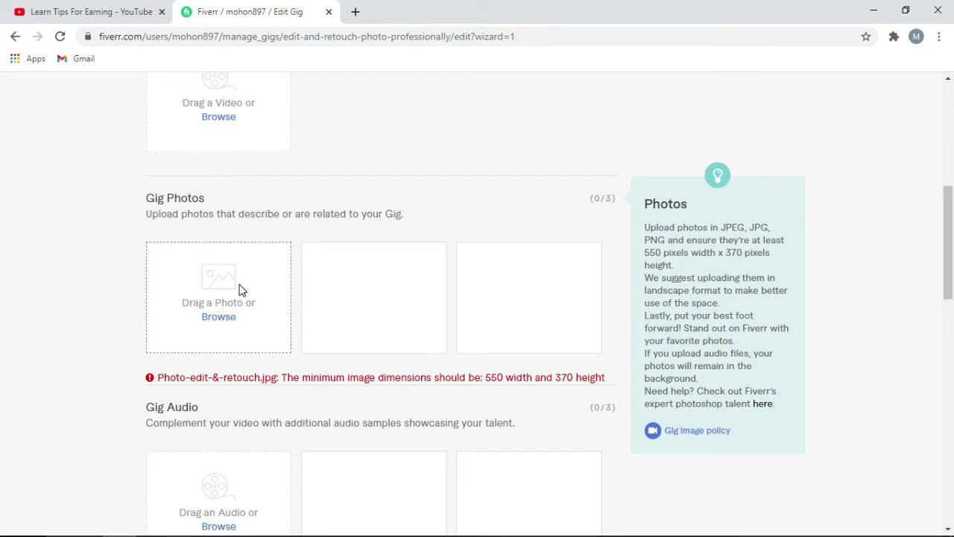
- Upload Photo-edit-and-retouch-1, Photo-edit-and-retouch-2 and edit from the Photo editing gig folder as the three gig photos, in that order
left_click(217, 319)
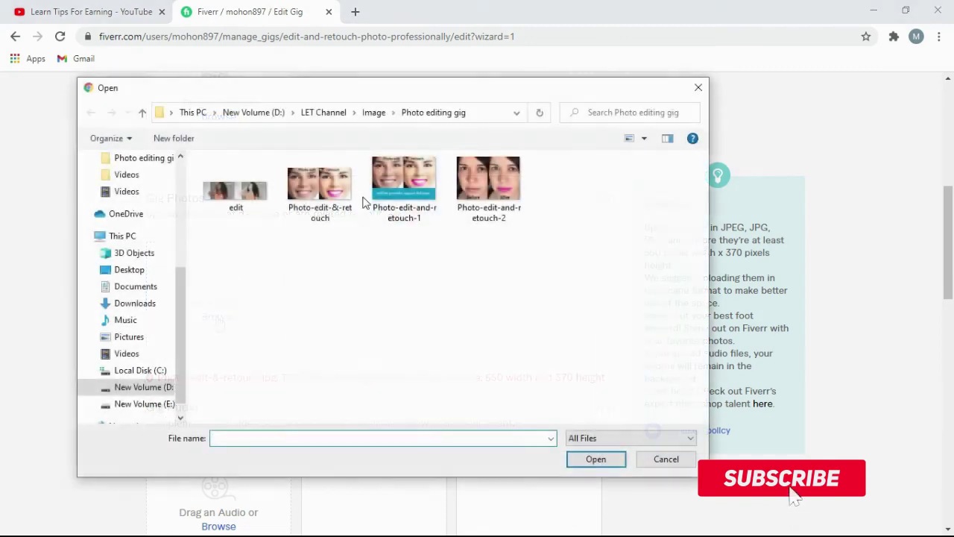
left_click(401, 173)
left_click(574, 458)
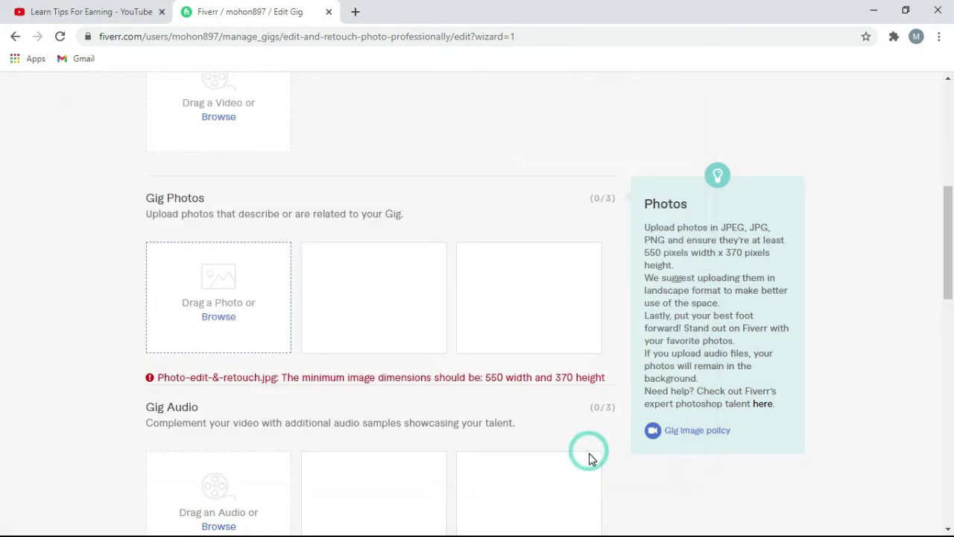
mouse_move(261, 313)
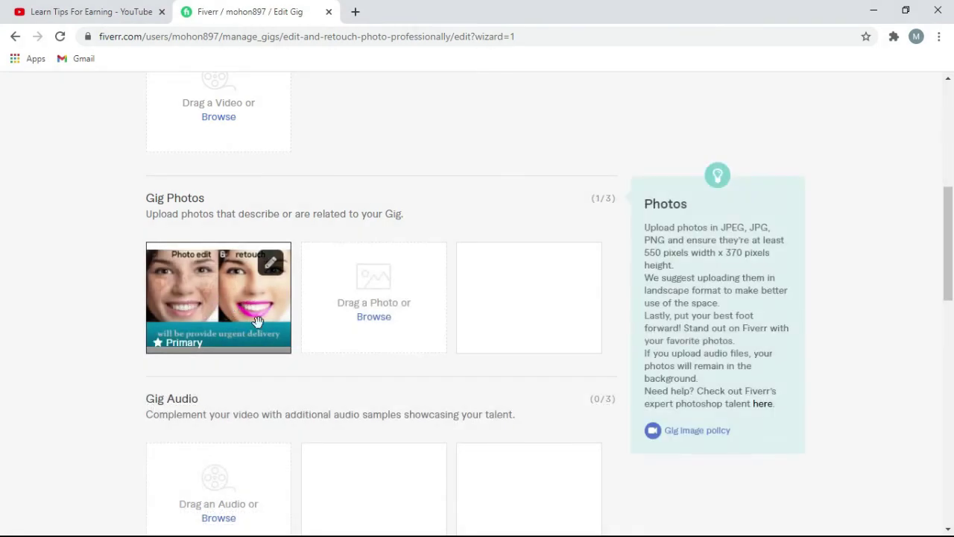
left_click(378, 317)
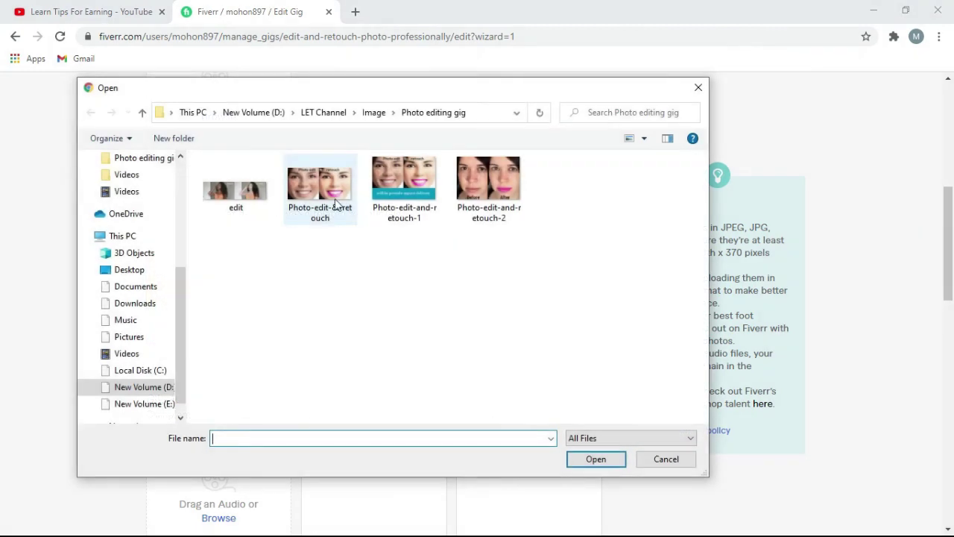
double_click(494, 193)
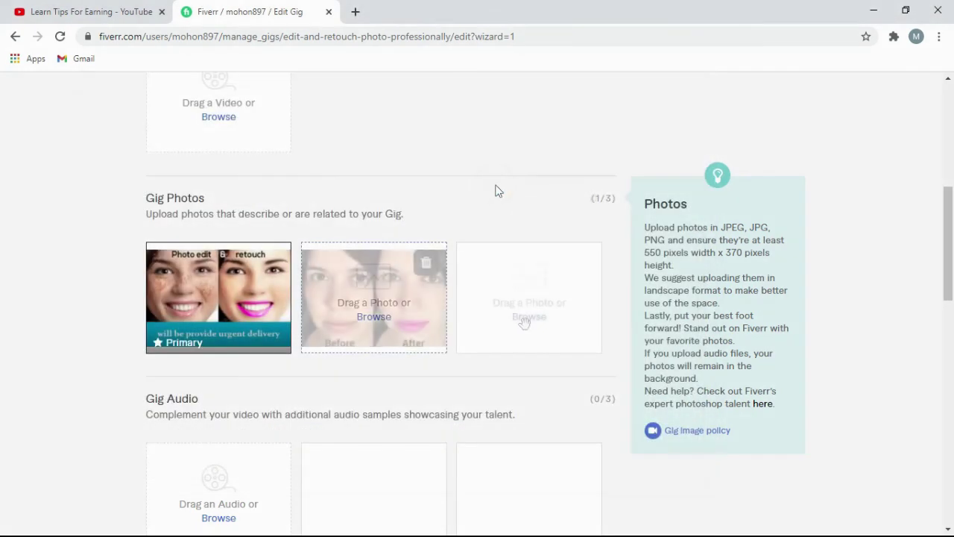
left_click(529, 317)
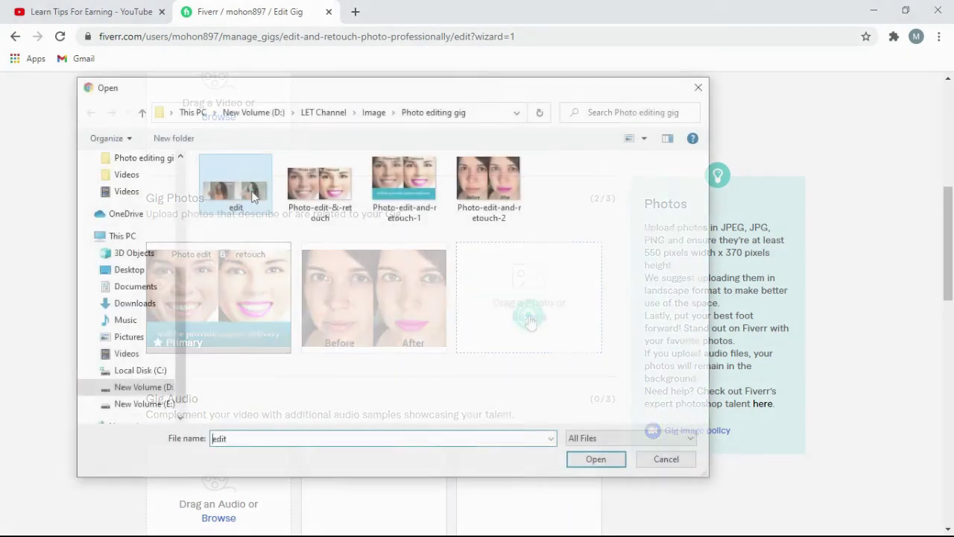
double_click(252, 195)
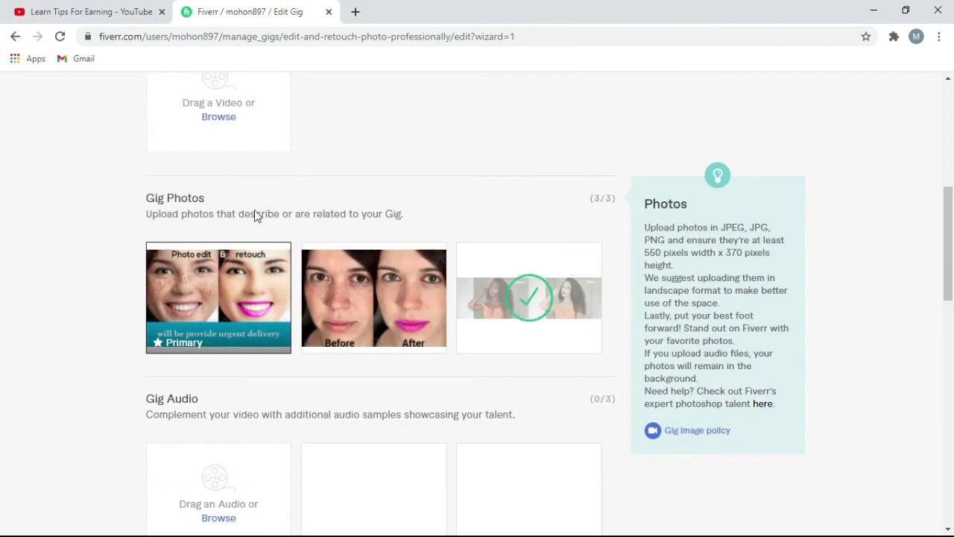
scroll(378, 396, "down", 2)
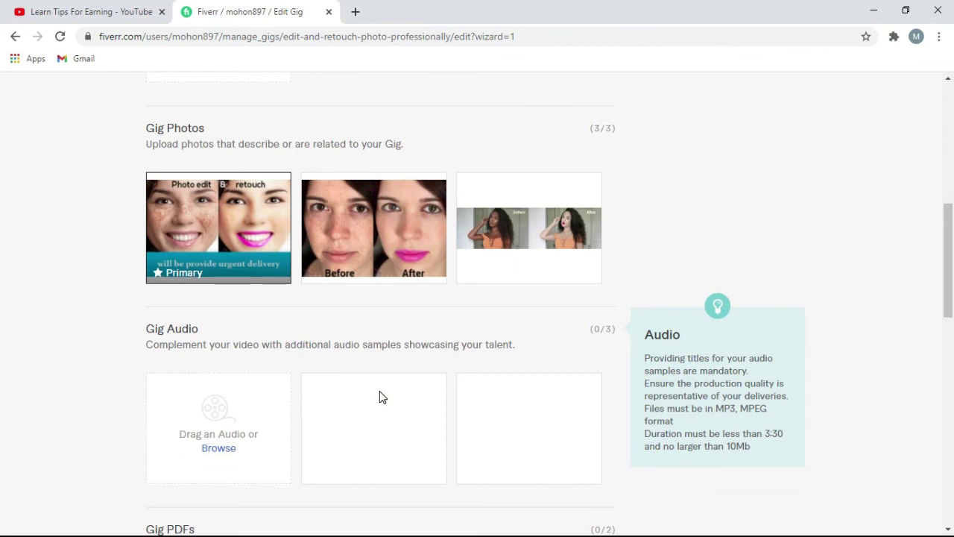
scroll(355, 388, "up", 5)
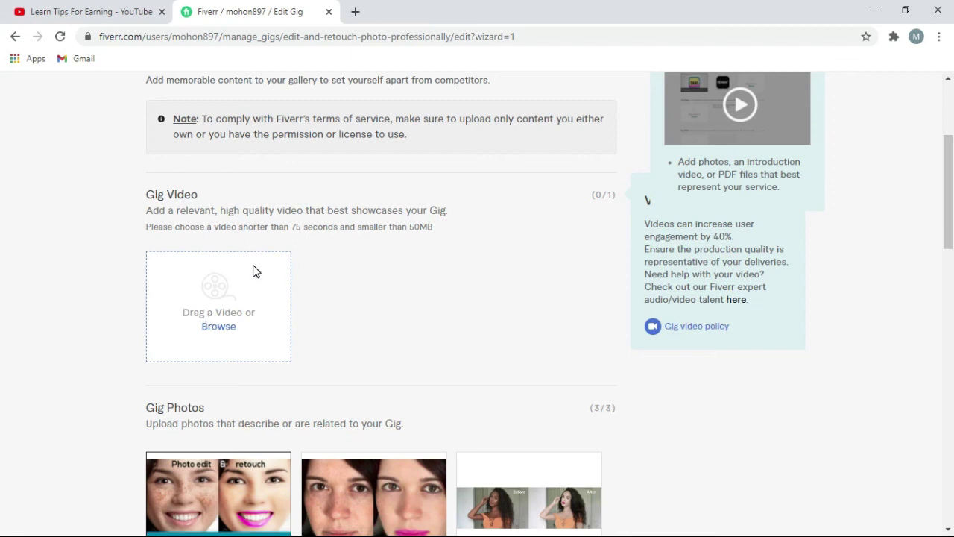
- Review the gallery's video, photo, audio and PDF upload sections, including their file guidelines and the three uploaded gig photos
scroll(255, 253, "up", 3)
scroll(292, 337, "down", 3)
mouse_move(249, 339)
scroll(248, 339, "down", 1)
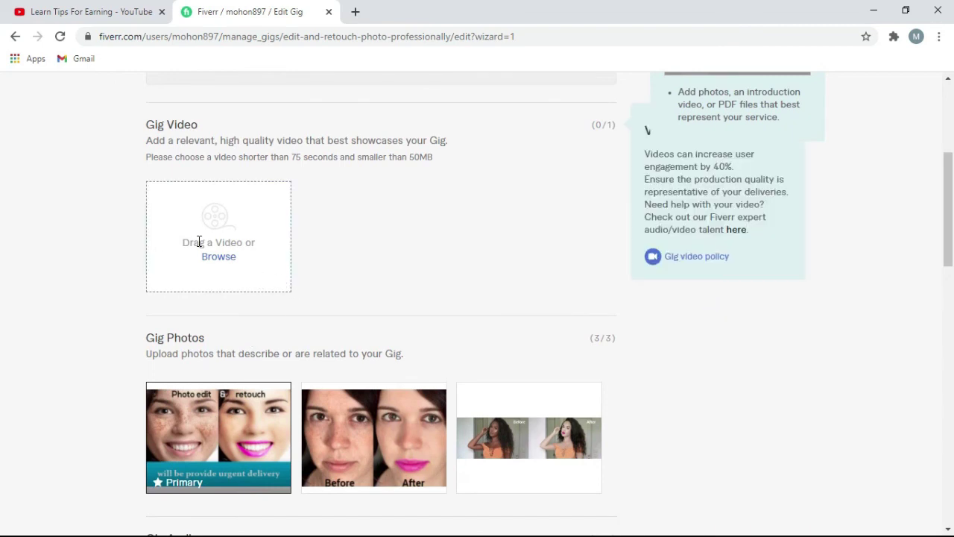
scroll(214, 243, "down", 3)
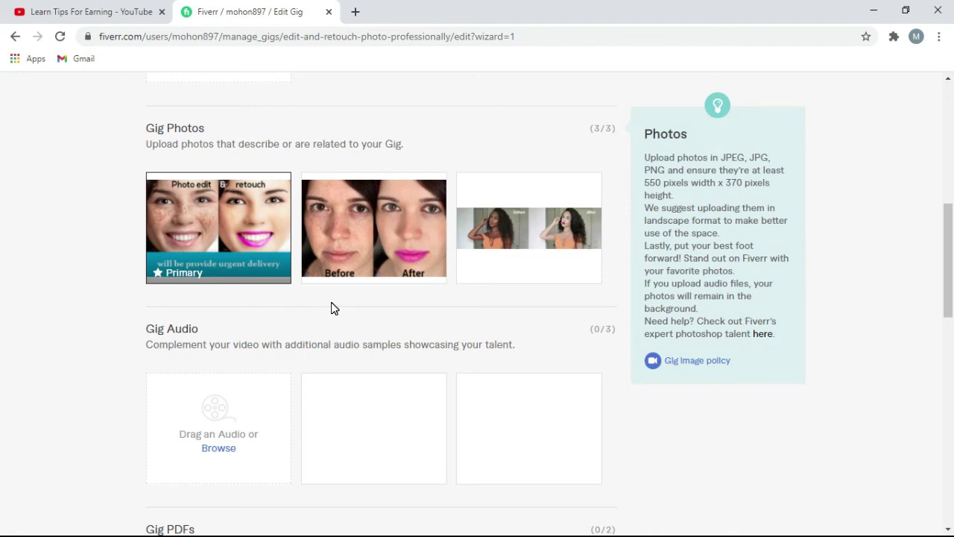
scroll(330, 309, "down", 2)
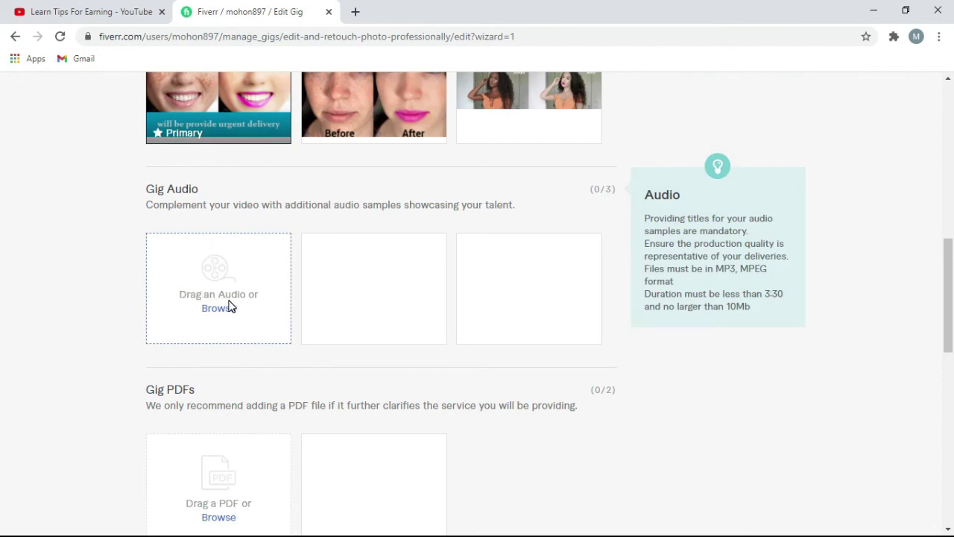
scroll(226, 302, "down", 1)
scroll(208, 417, "down", 1)
scroll(207, 427, "down", 1)
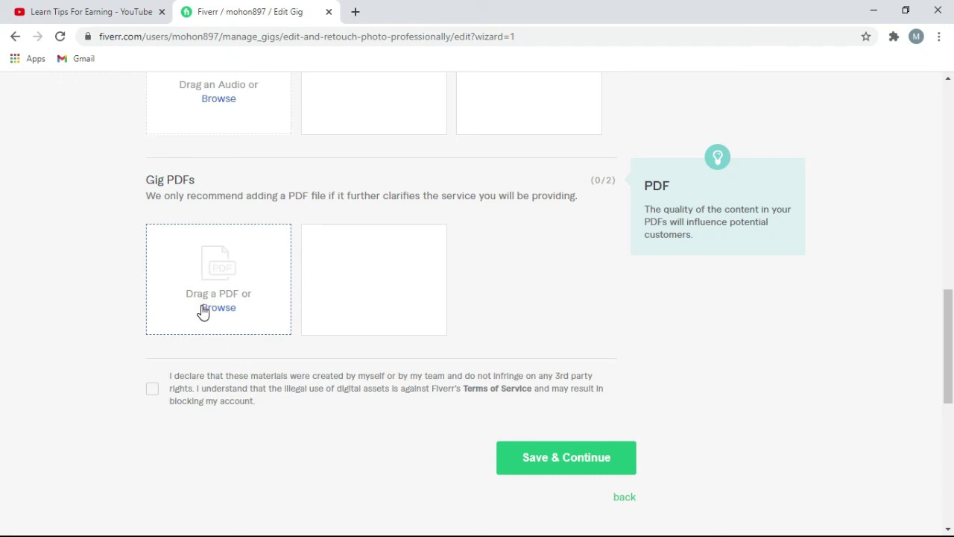
scroll(189, 334, "up", 5)
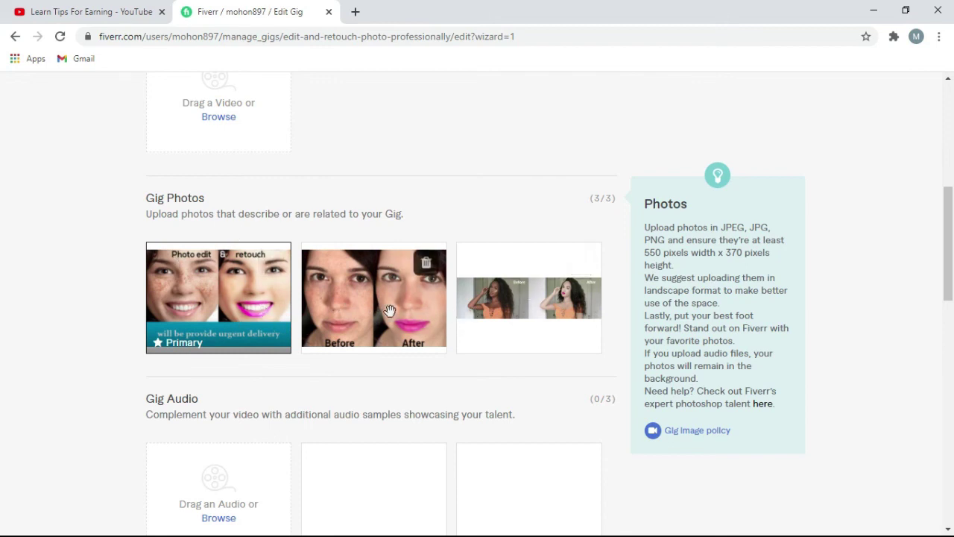
scroll(389, 310, "up", 1)
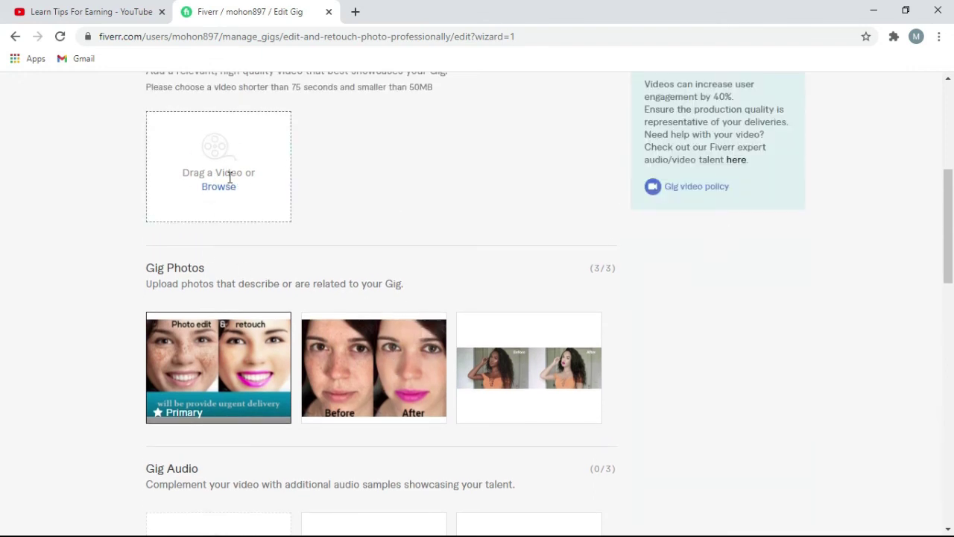
scroll(253, 268, "down", 1)
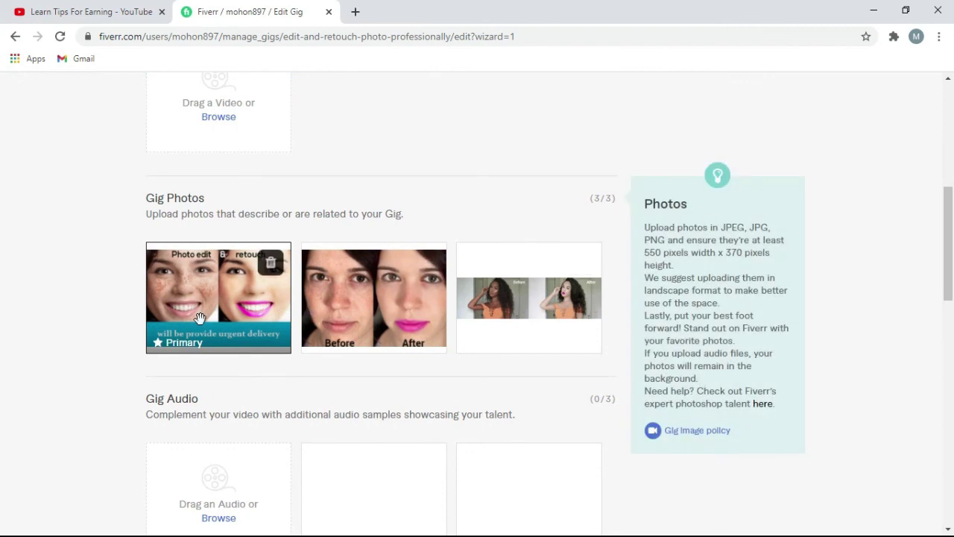
scroll(200, 319, "down", 1)
scroll(200, 319, "down", 5)
scroll(207, 328, "down", 4)
scroll(294, 355, "up", 2)
scroll(294, 355, "up", 1)
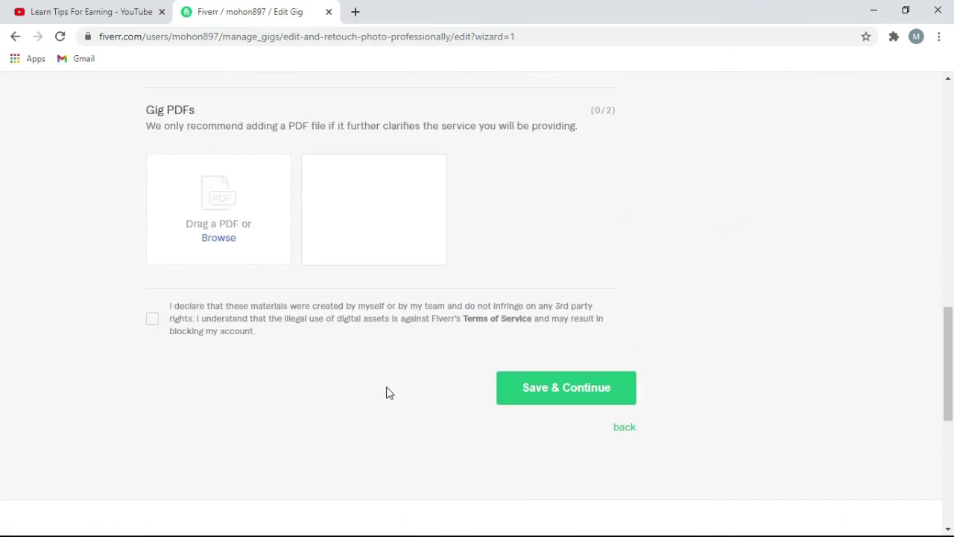
scroll(331, 246, "up", 5)
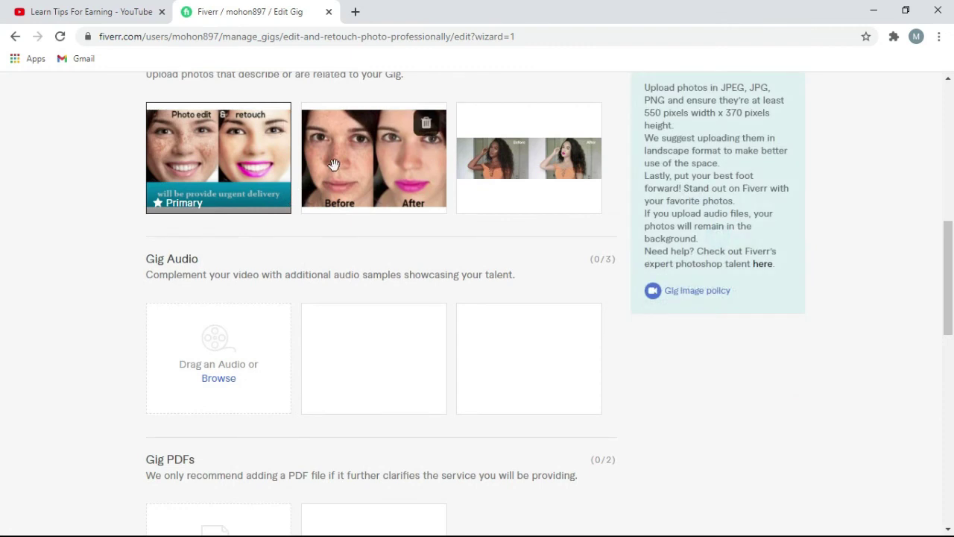
- Accept the declaration that the gallery materials are original and infringe no third-party rights, then save and continue to the publish section
scroll(328, 223, "down", 3)
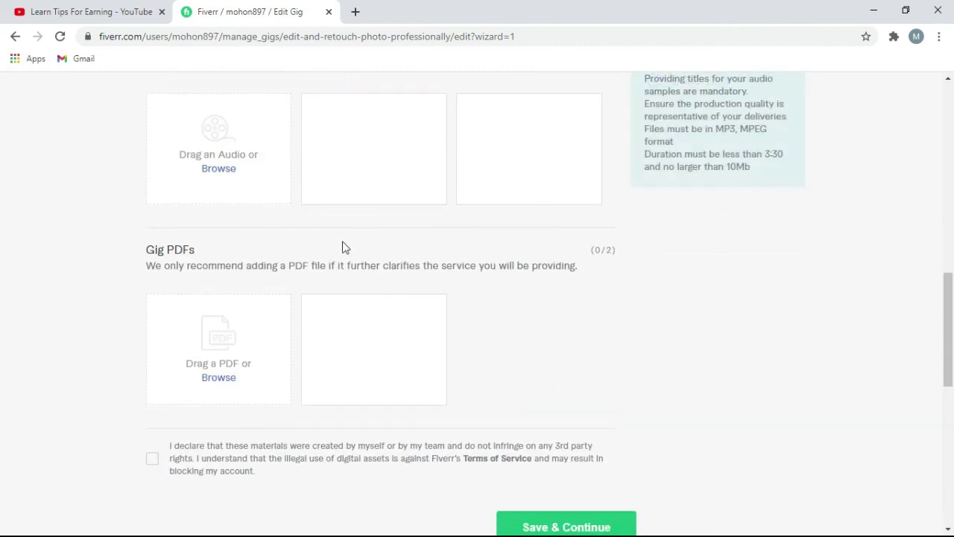
scroll(596, 380, "down", 3)
left_click(592, 319)
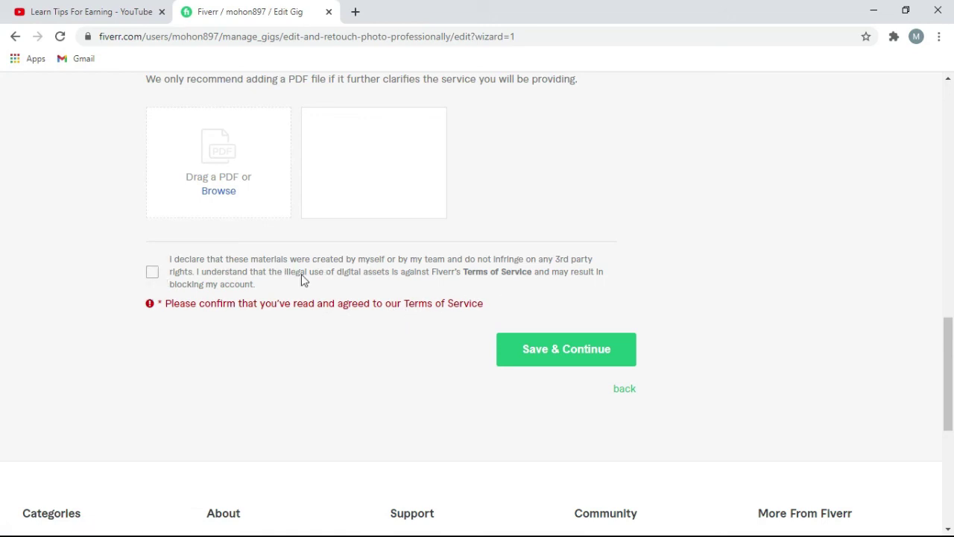
left_click(152, 272)
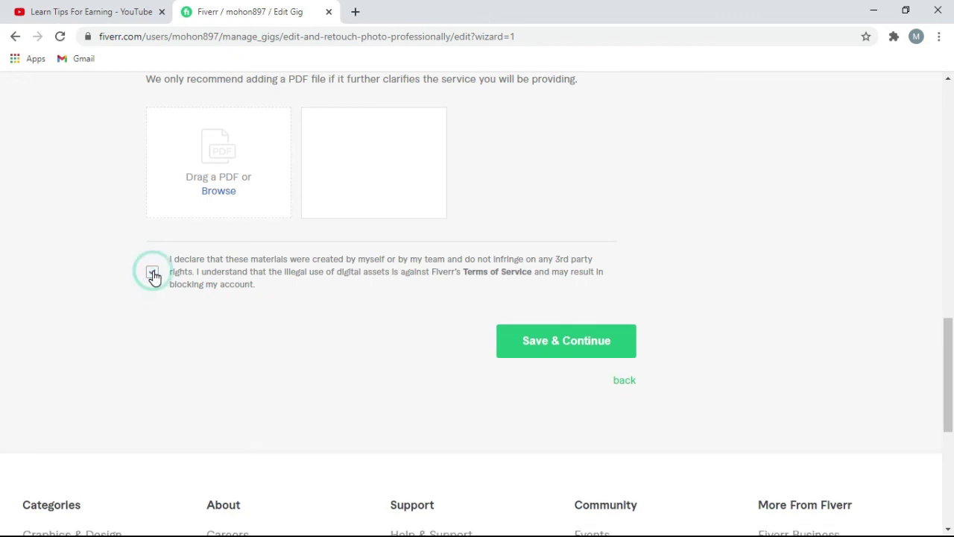
left_click(557, 340)
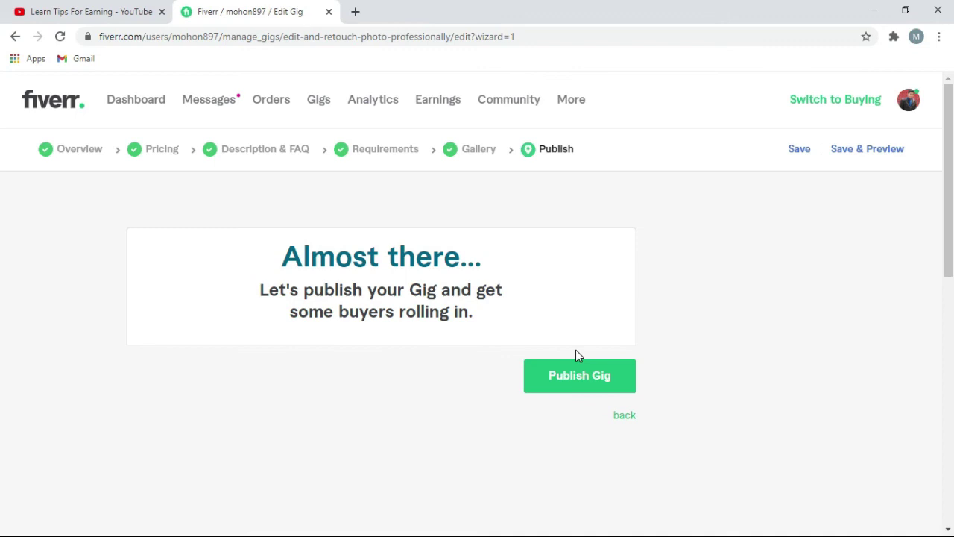
- Publish the photo editing gig, finish the wizard to return to the gigs list, and dismiss the course promotion popup
left_click(583, 378)
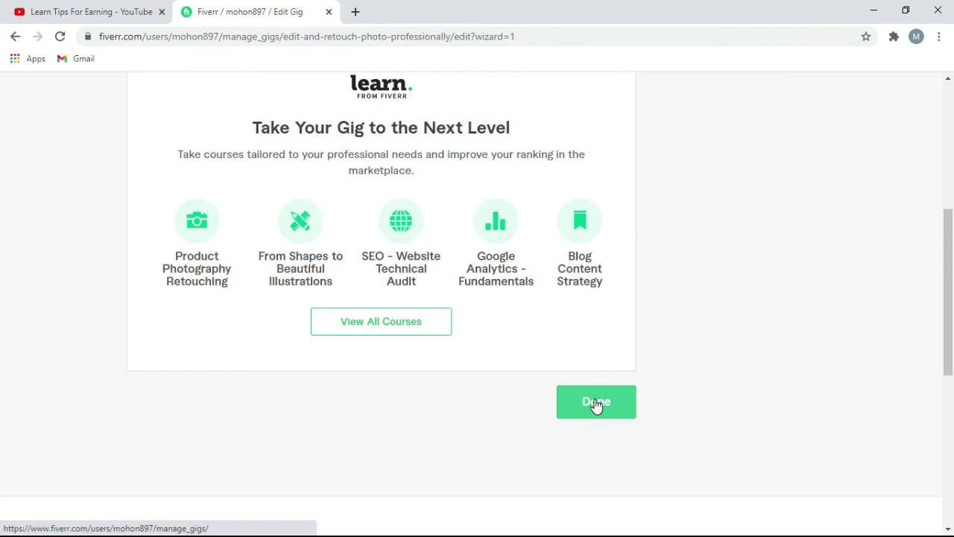
left_click(597, 402)
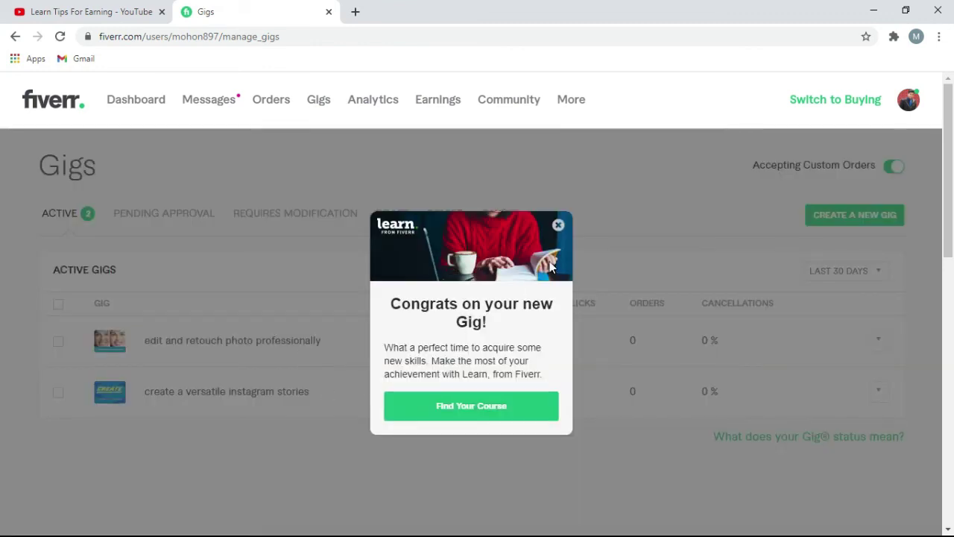
left_click(559, 226)
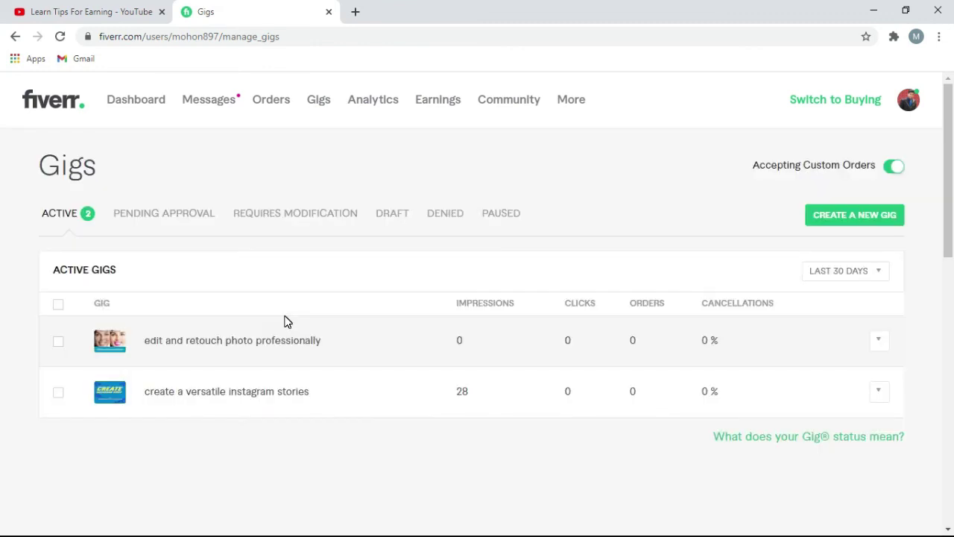